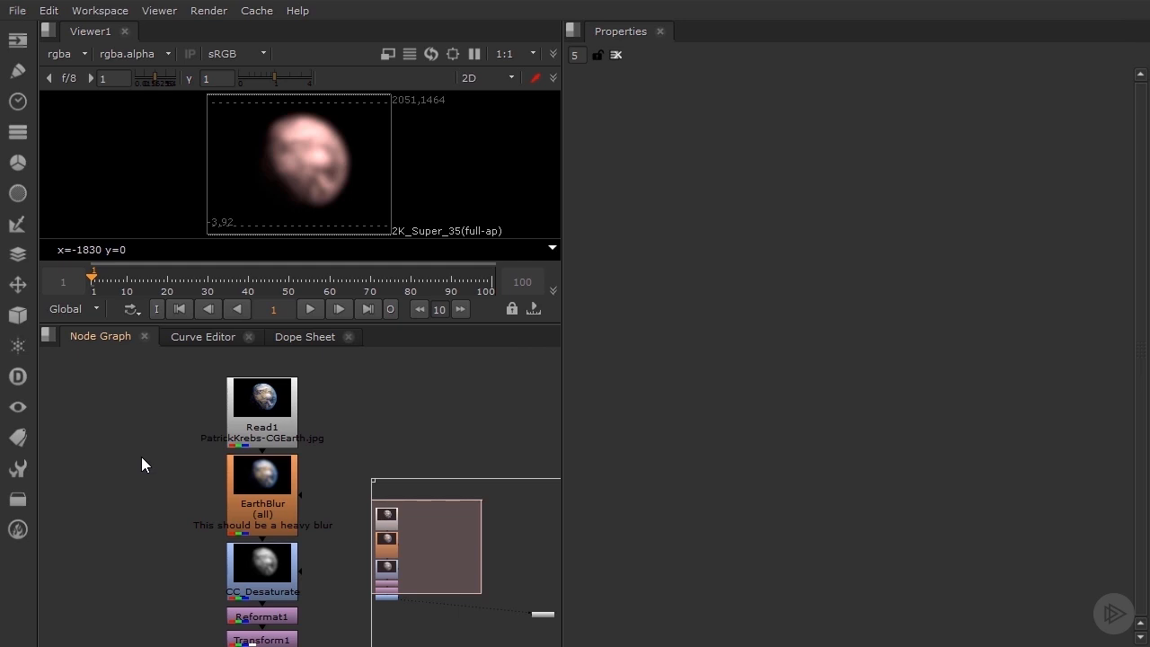
Step: Open the properties of the Read1, EarthBlur and CC_Desaturate nodes and look through their stacked panels
{"action": "double_click", "coordinate": [284, 427]}
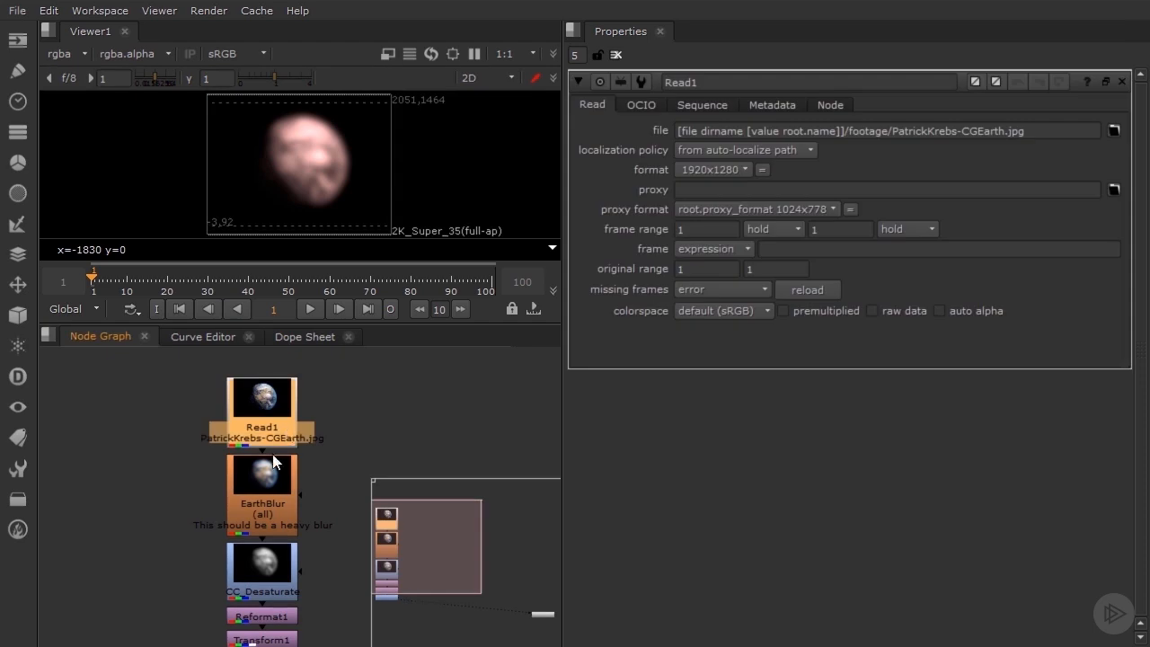
{"action": "double_click", "coordinate": [262, 492]}
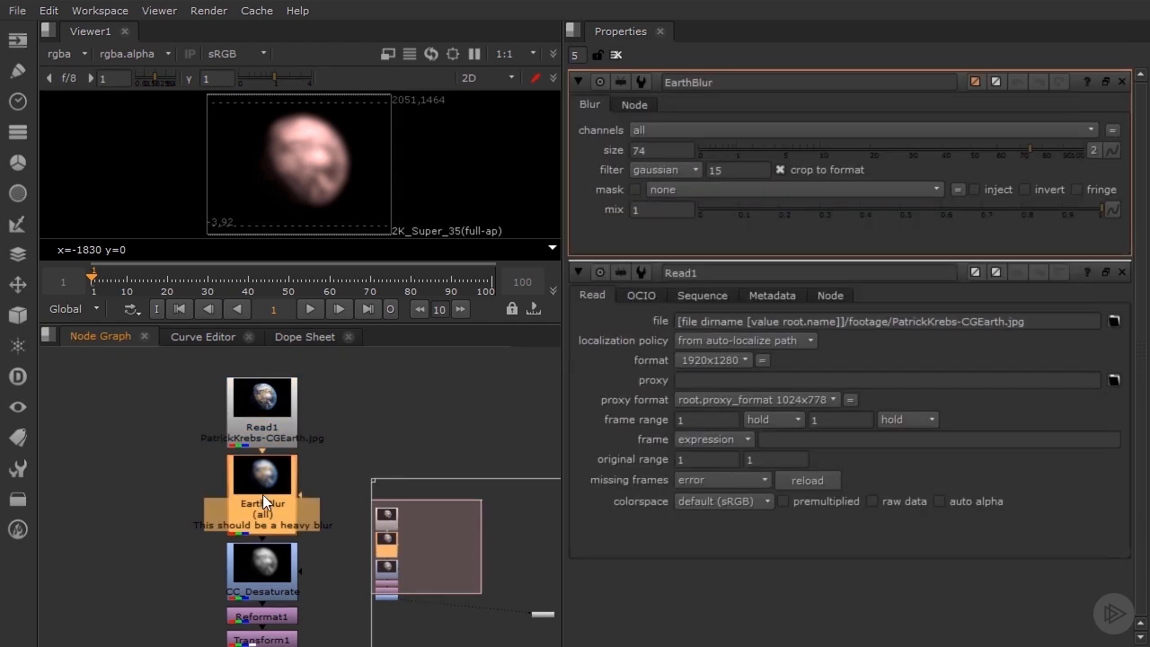
{"action": "double_click", "coordinate": [264, 560]}
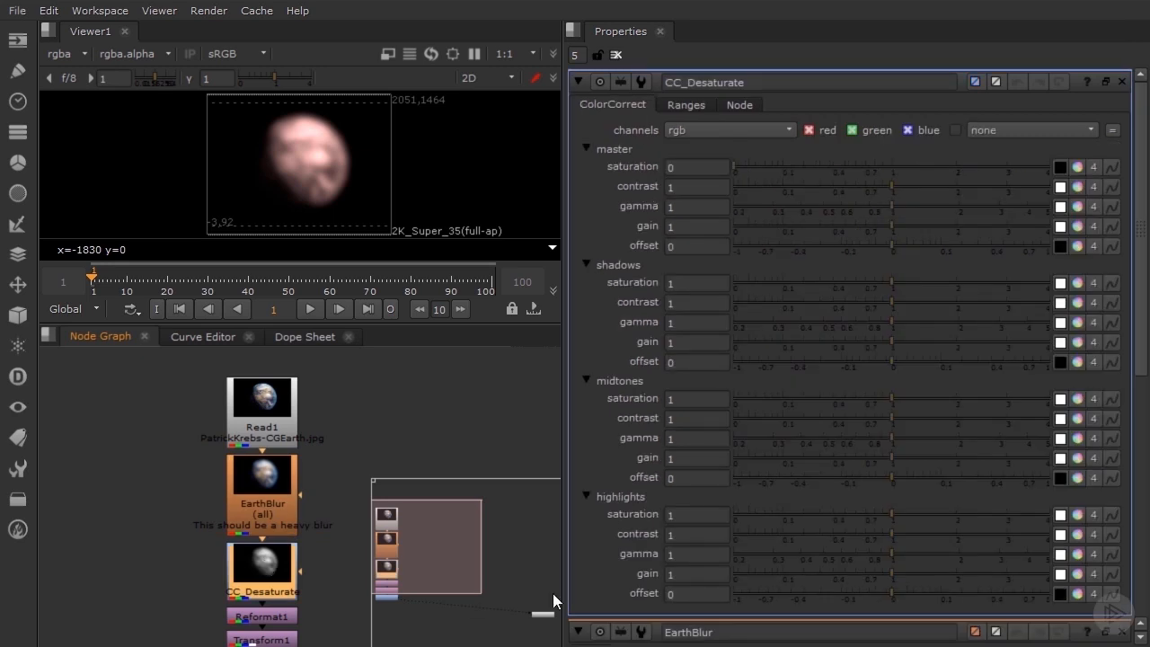
{"action": "scroll", "coordinate": [797, 224], "scroll_direction": "down", "scroll_amount": 10}
{"action": "scroll", "coordinate": [797, 225], "scroll_direction": "down", "scroll_amount": 1}
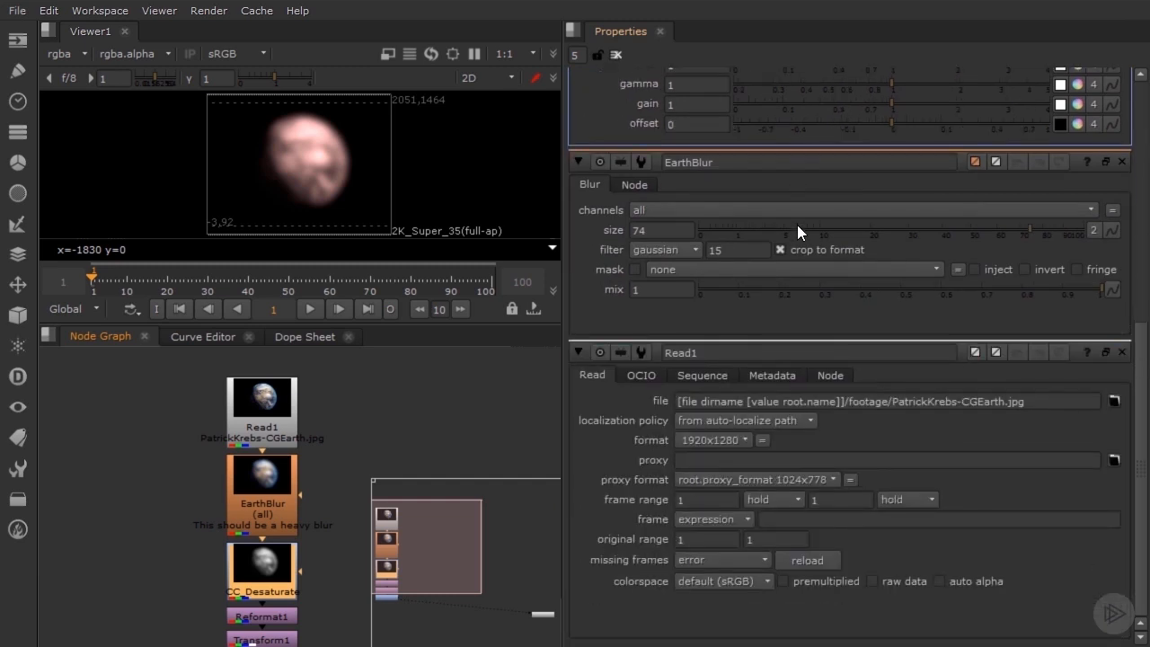
{"action": "scroll", "coordinate": [811, 327], "scroll_direction": "up", "scroll_amount": 12}
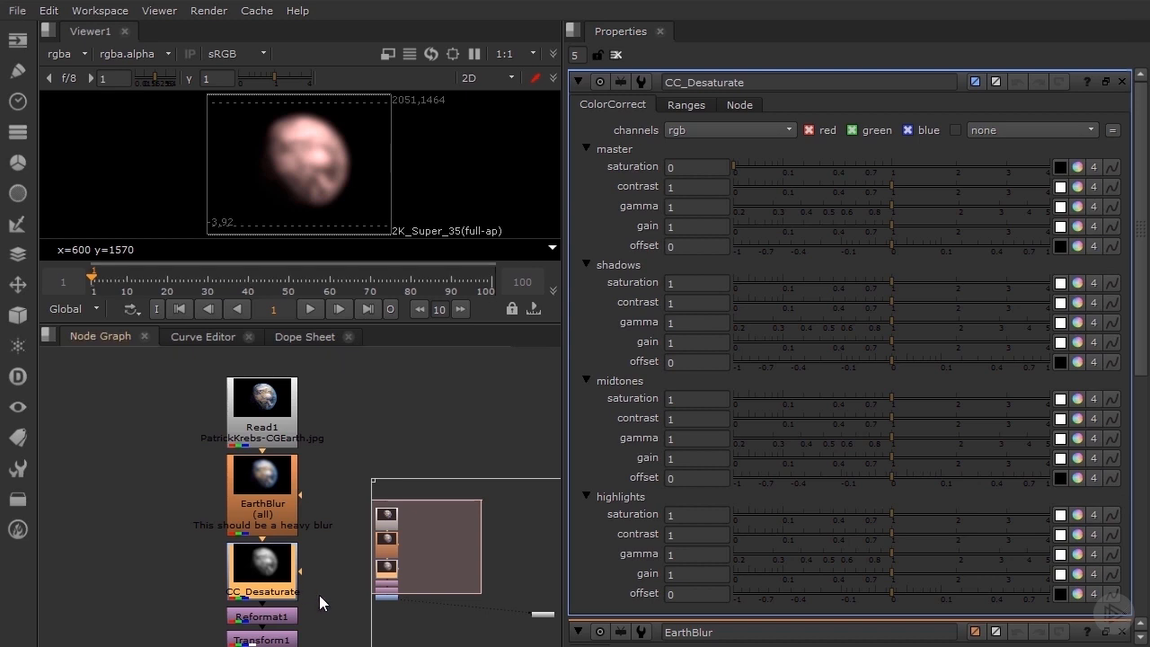
Step: Open the properties of the Reformat1 and Transform1 nodes and review all five panels in the Properties bin
{"action": "double_click", "coordinate": [272, 620]}
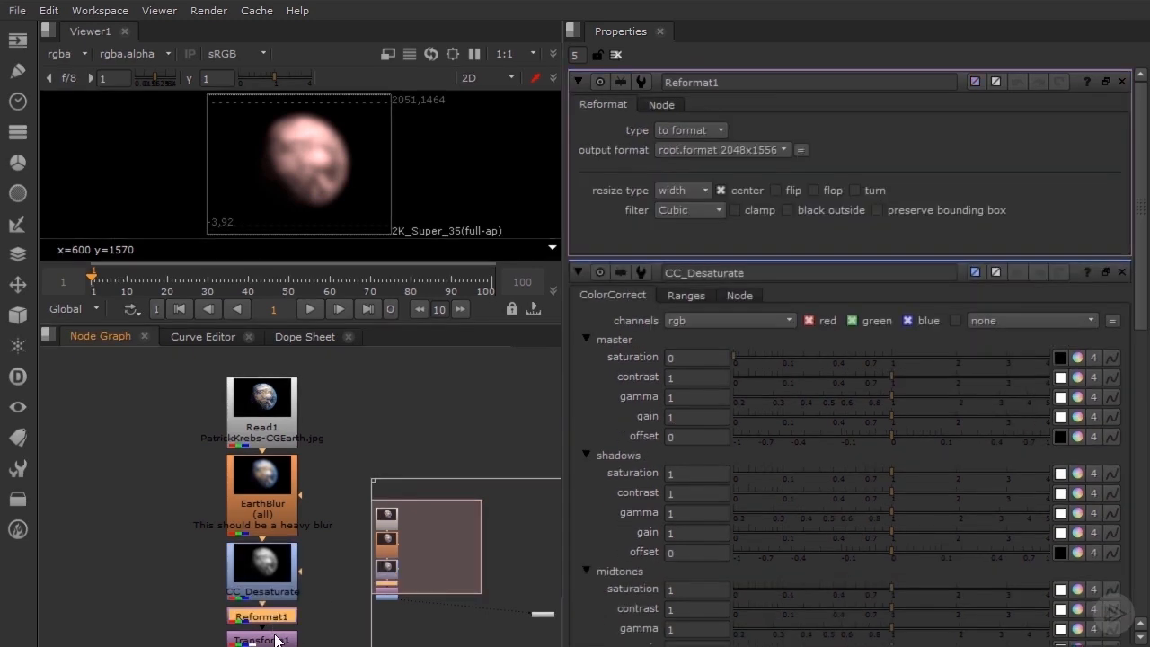
{"action": "double_click", "coordinate": [276, 639]}
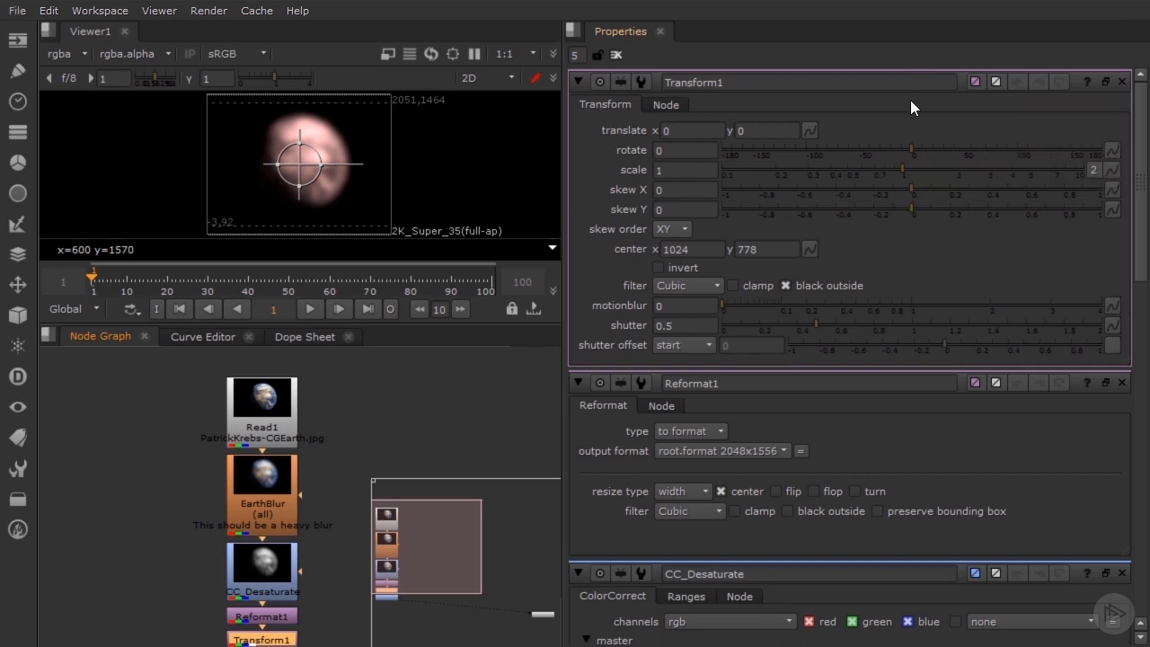
{"action": "scroll", "coordinate": [910, 101], "scroll_direction": "down", "scroll_amount": 9}
{"action": "scroll", "coordinate": [909, 101], "scroll_direction": "down", "scroll_amount": 10}
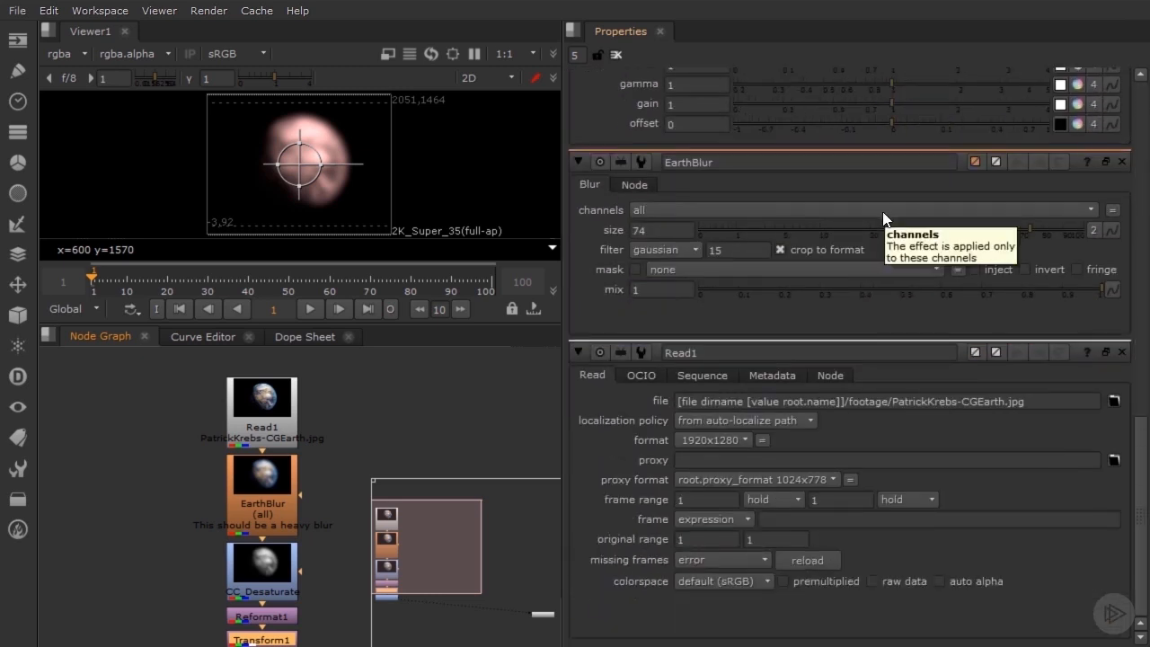
{"action": "scroll", "coordinate": [885, 287], "scroll_direction": "up", "scroll_amount": 5}
{"action": "scroll", "coordinate": [885, 287], "scroll_direction": "up", "scroll_amount": 12}
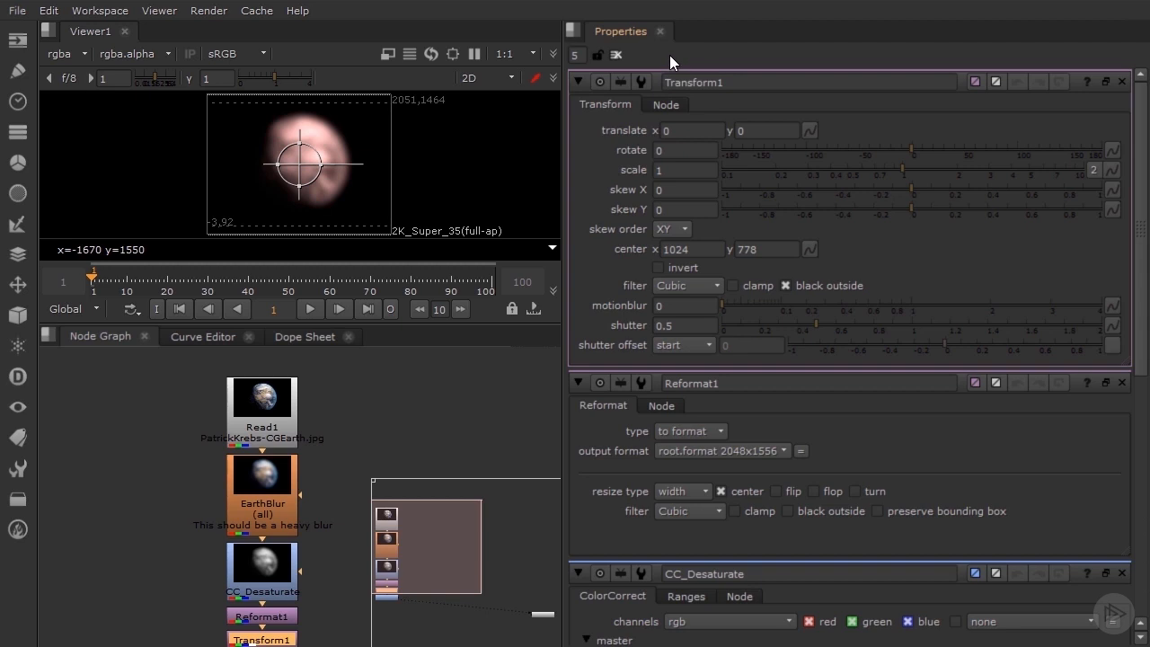
Step: Lock the Properties bin, then open the Read1 and EarthBlur properties as floating windows placed beside each other
{"action": "left_click", "coordinate": [595, 56]}
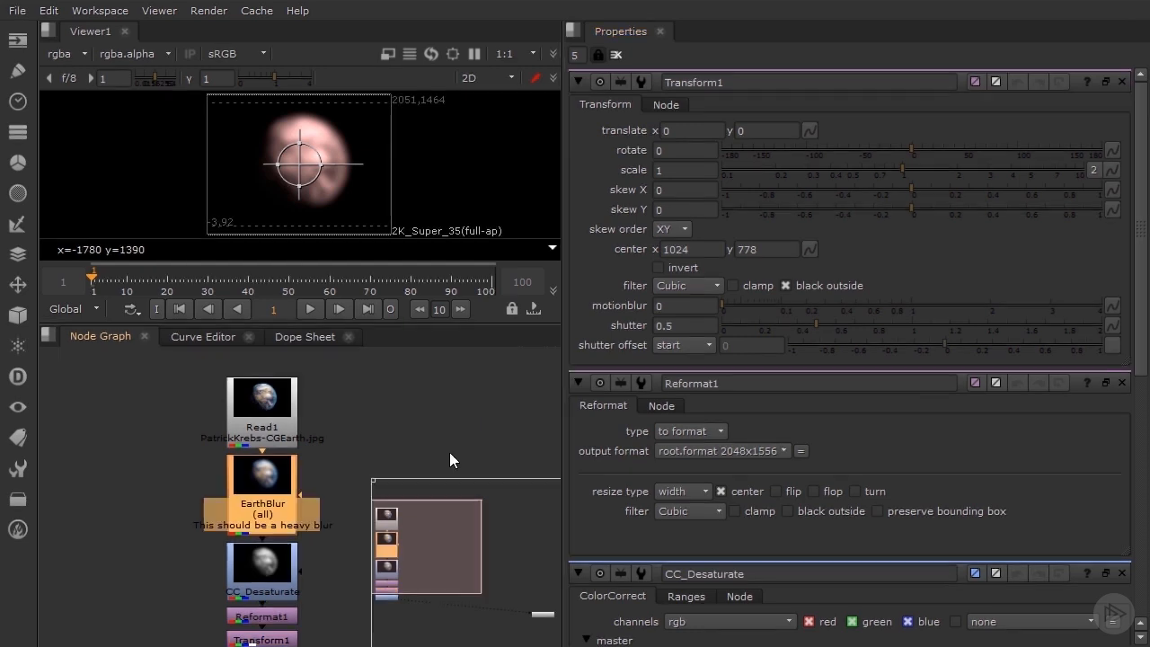
{"action": "double_click", "coordinate": [281, 415]}
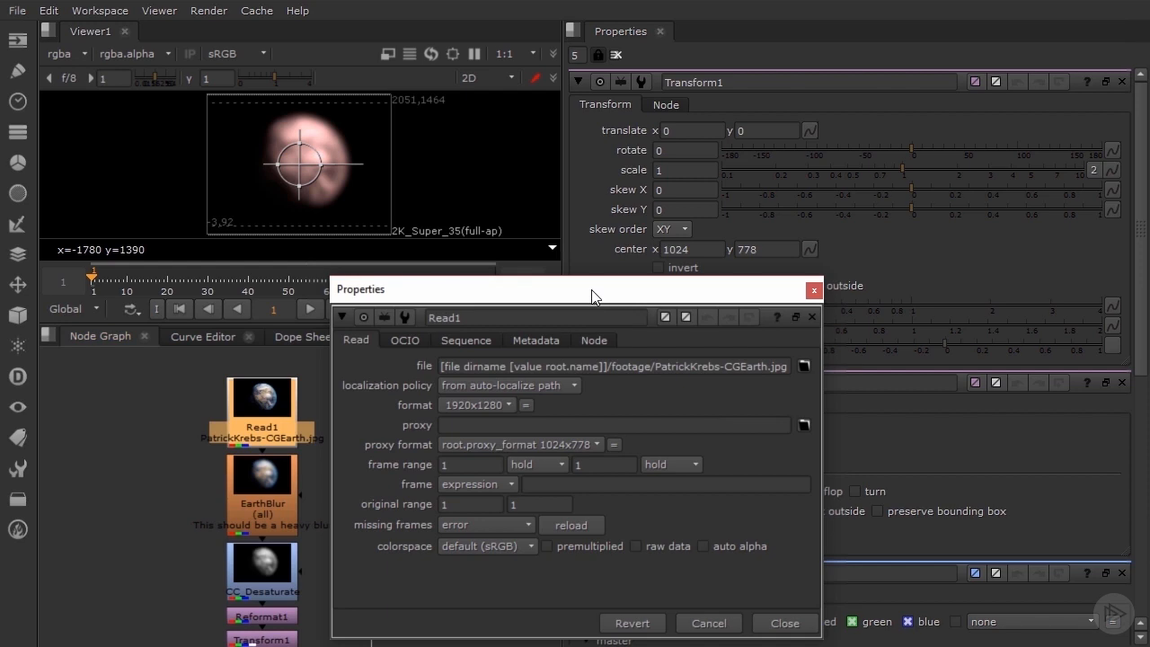
{"action": "left_click_drag", "start_coordinate": [592, 297], "coordinate": [814, 141]}
{"action": "double_click", "coordinate": [253, 510]}
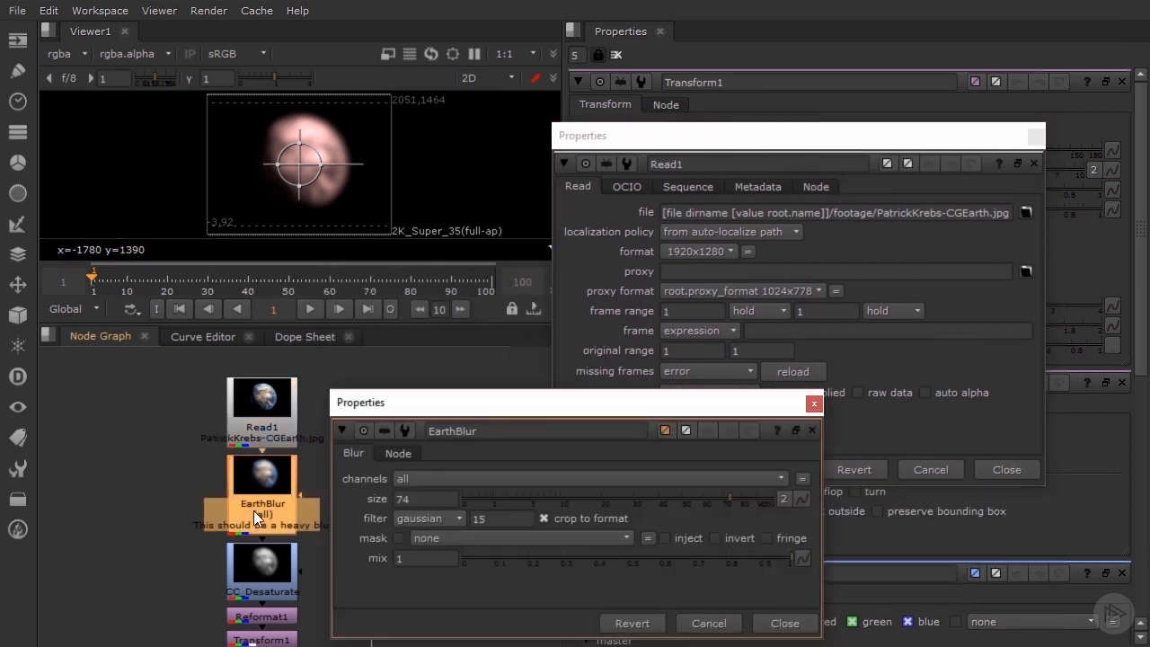
{"action": "left_click_drag", "start_coordinate": [560, 398], "coordinate": [275, 164]}
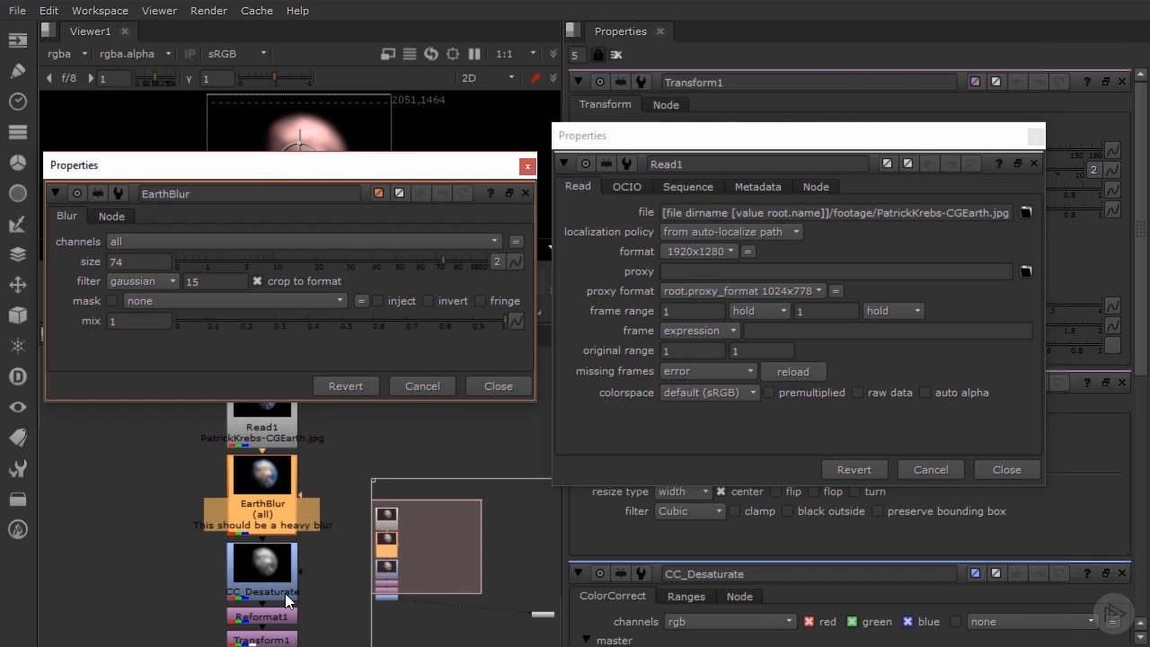
Step: Open the CC_Desaturate properties as a floating window, move it aside, and make the EarthBlur window slightly taller
{"action": "double_click", "coordinate": [262, 564]}
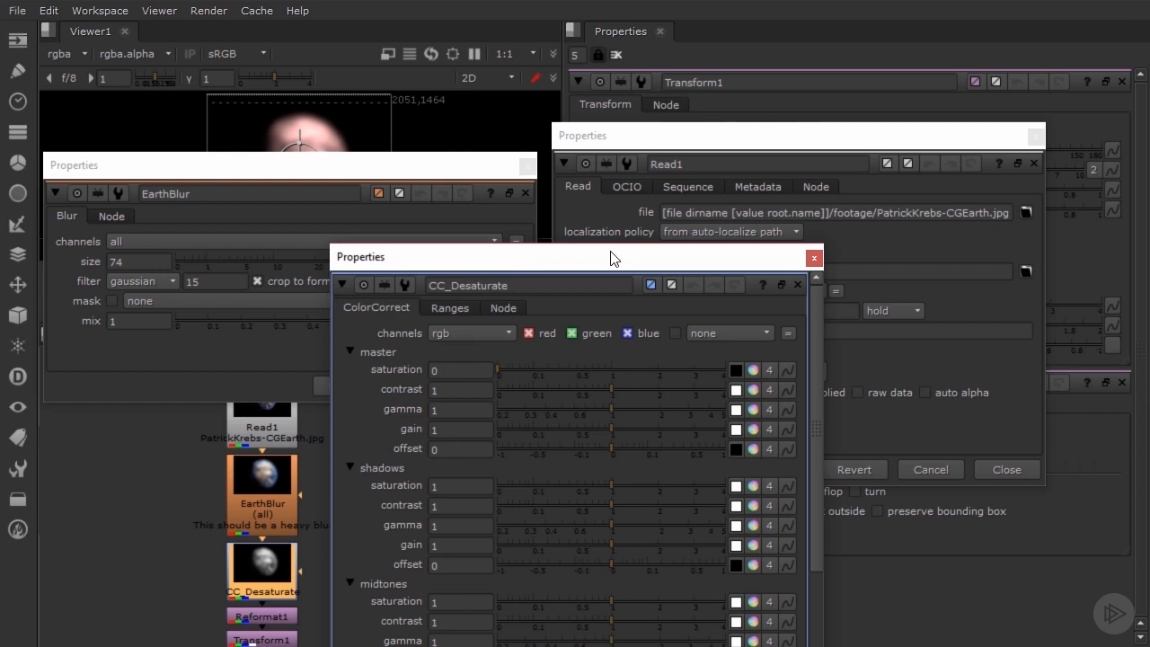
{"action": "left_click_drag", "start_coordinate": [611, 257], "coordinate": [892, 188]}
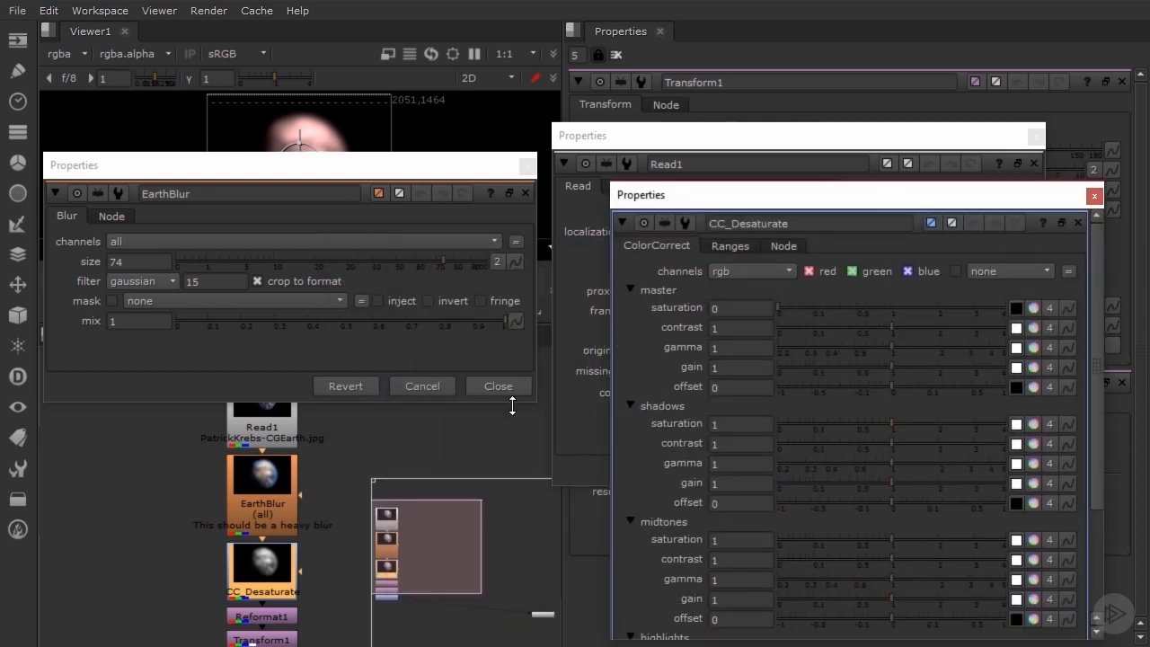
{"action": "left_click_drag", "start_coordinate": [536, 402], "coordinate": [530, 442]}
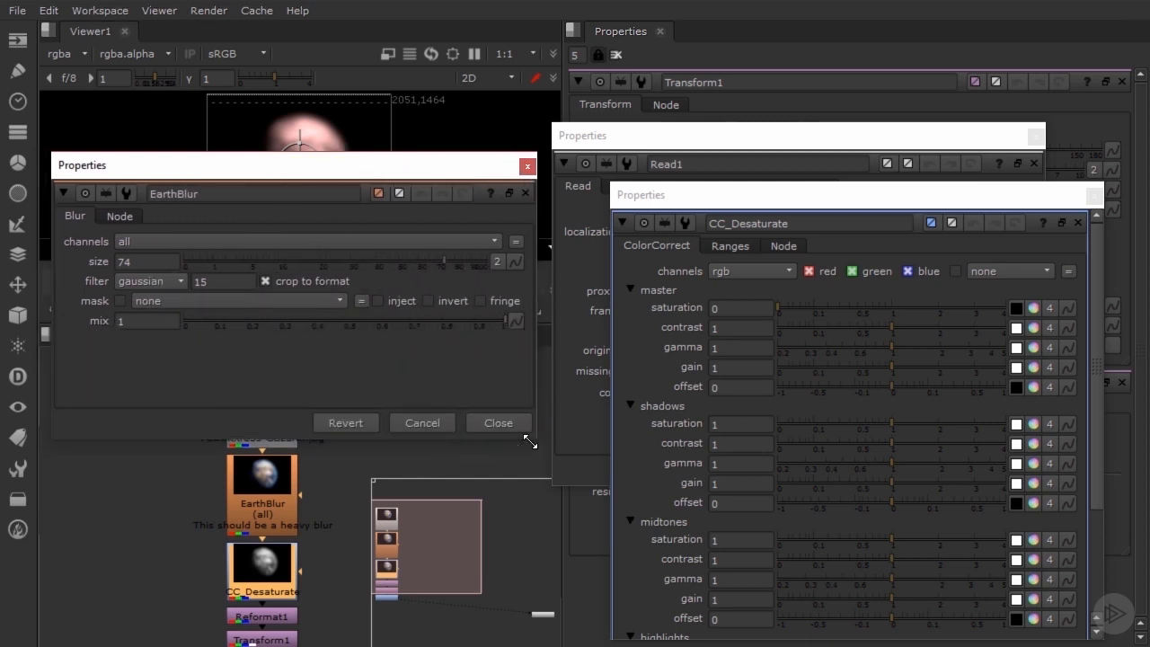
Step: Close the floating EarthBlur, Read1 and CC_Desaturate properties windows and unlock the Properties bin
{"action": "left_click", "coordinate": [527, 166]}
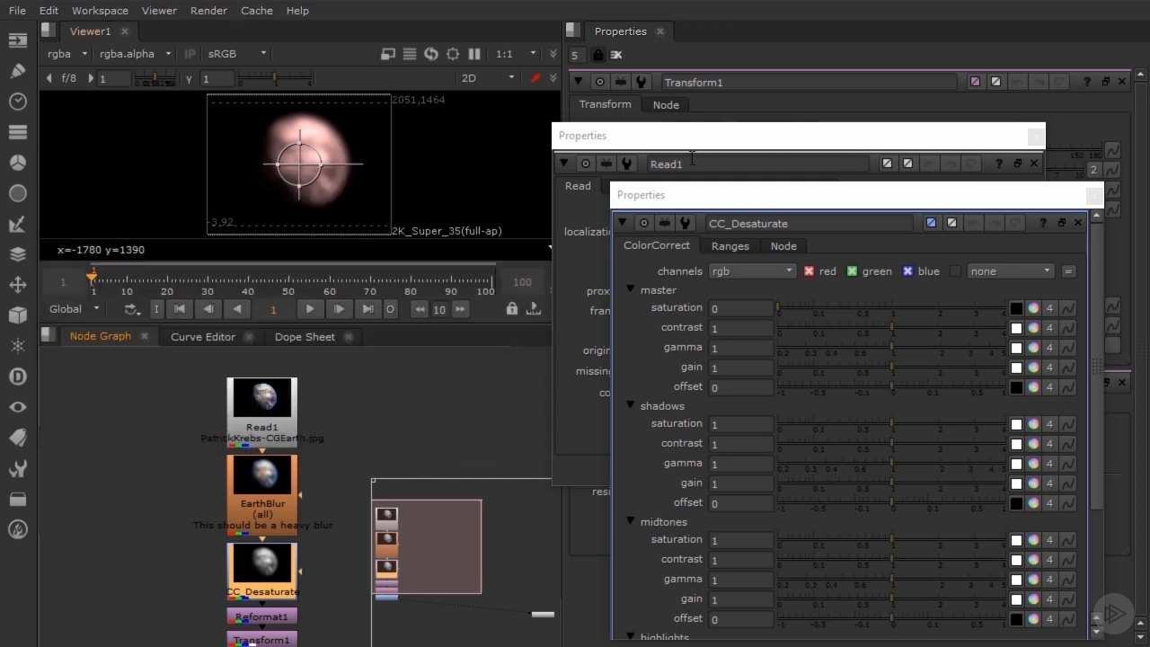
{"action": "left_click", "coordinate": [1038, 136]}
{"action": "left_click", "coordinate": [1093, 195]}
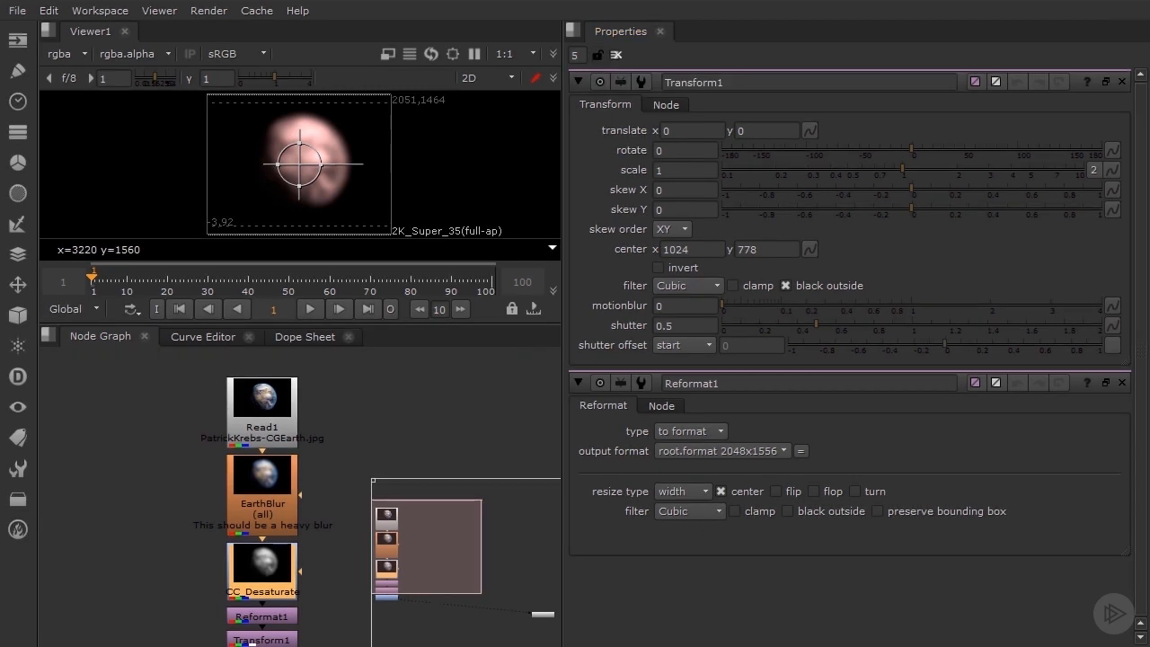
Step: Set the maximum number of panels in the Properties bin to 10
{"action": "left_click", "coordinate": [582, 55]}
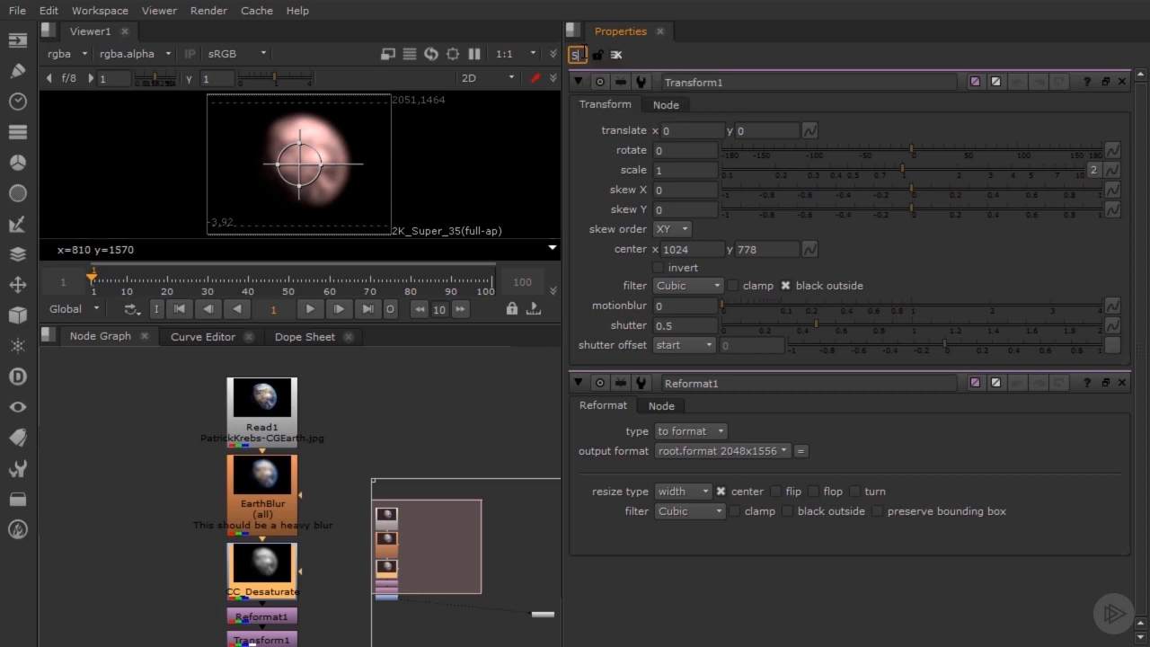
{"action": "key", "text": "BackSpace"}
{"action": "type", "text": "1"}
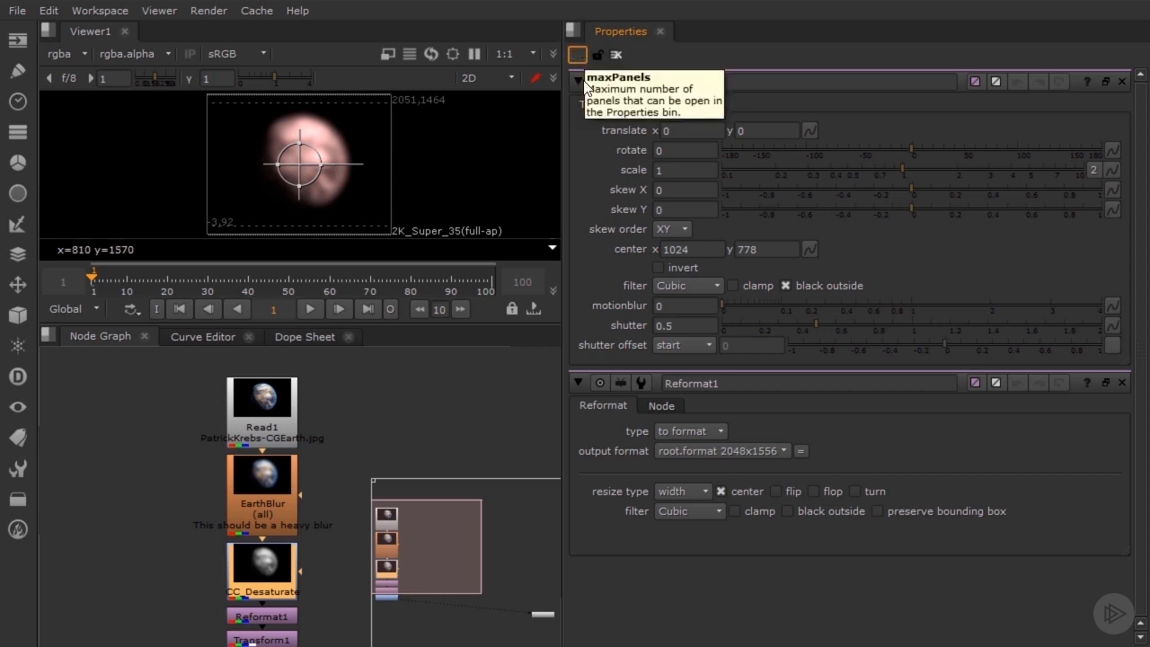
{"action": "type", "text": "0"}
{"action": "key", "text": "Return"}
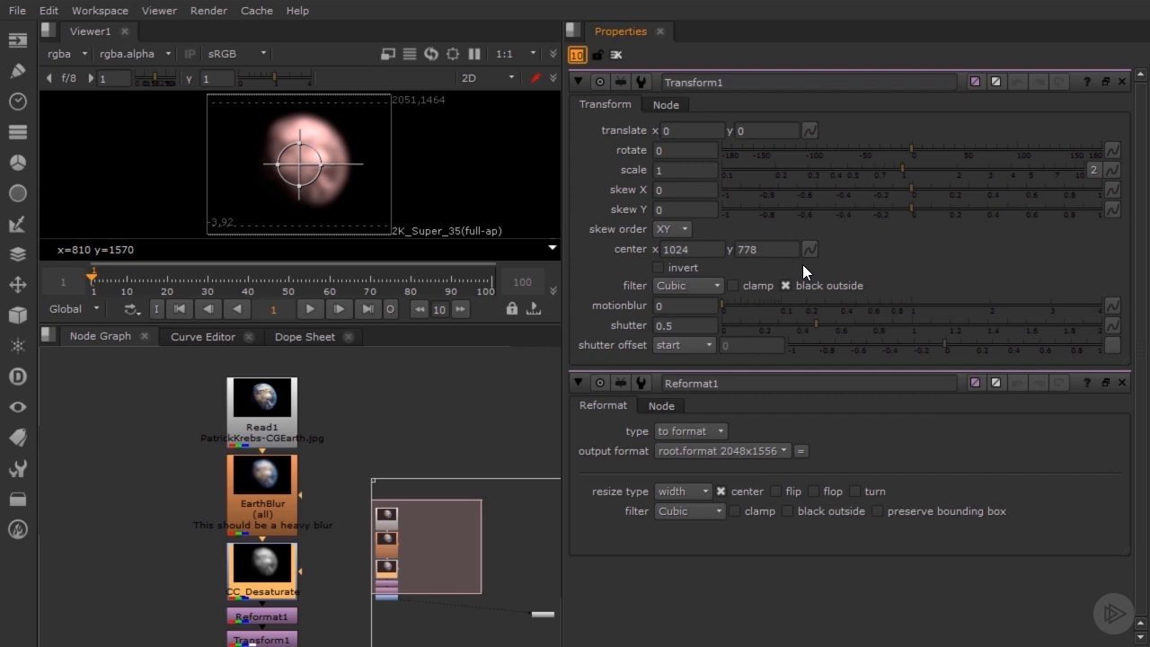
Step: Limit the Properties bin to 1 open panel, then raise the maximum to 5
{"action": "key", "text": "BackSpace"}
{"action": "key", "text": "Return"}
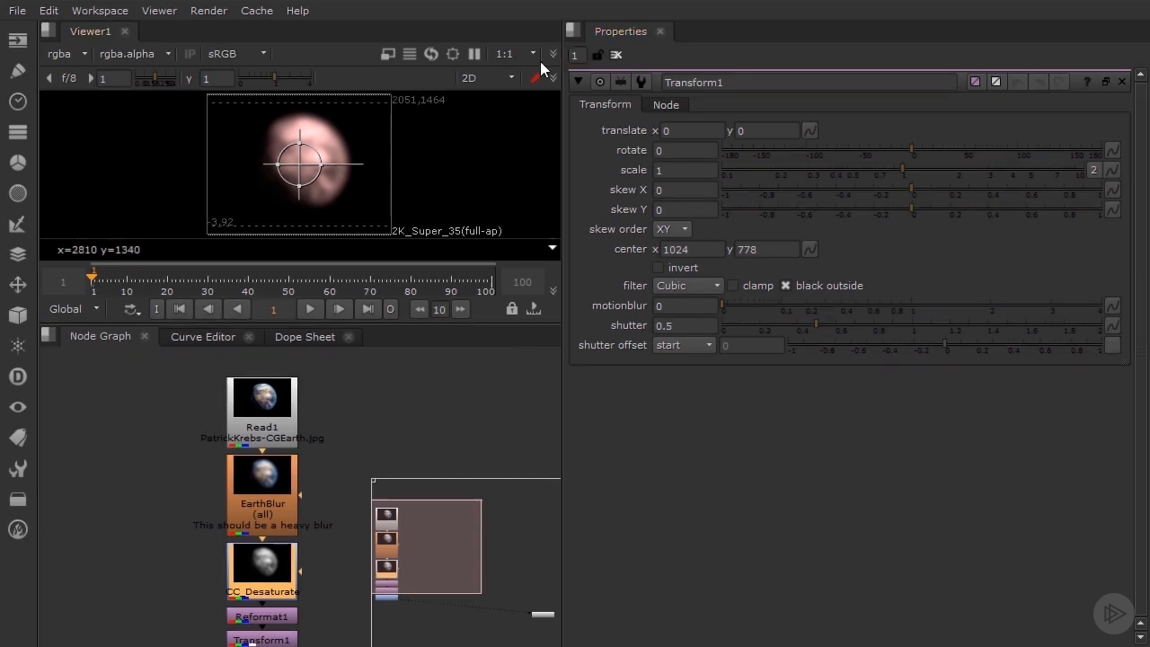
{"action": "double_click", "coordinate": [579, 56]}
{"action": "type", "text": "5"}
{"action": "key", "text": "Return"}
Step: Open the Read1, EarthBlur and CC_Desaturate properties in the bin, then close these three panels one by one
{"action": "double_click", "coordinate": [273, 432]}
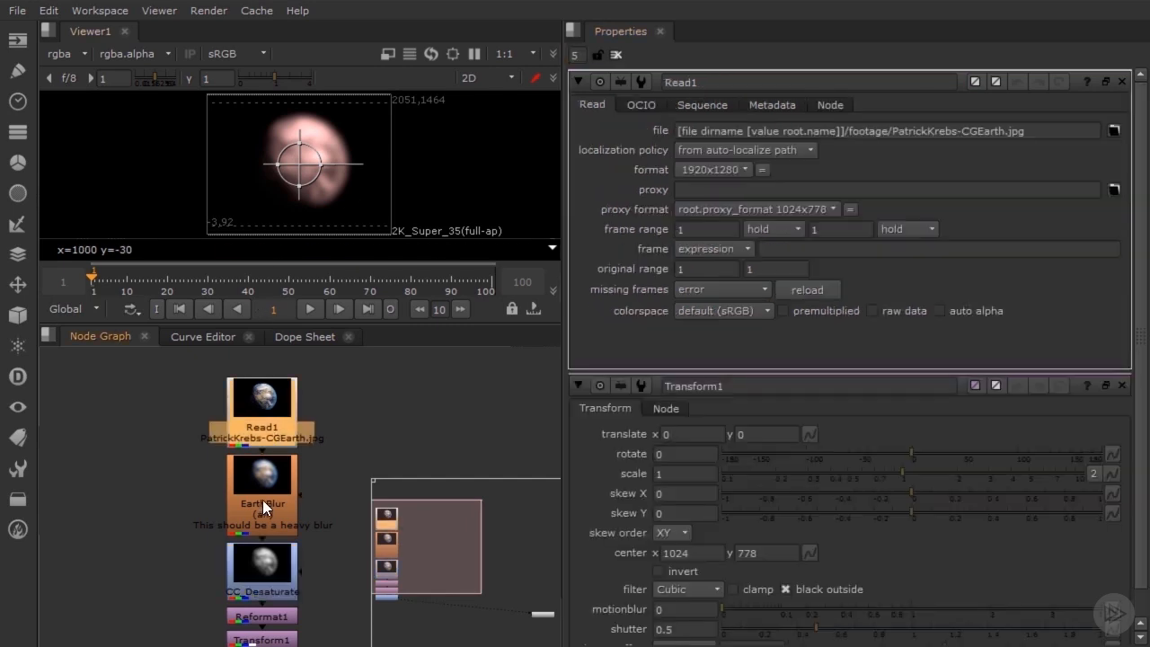
{"action": "double_click", "coordinate": [262, 501]}
{"action": "double_click", "coordinate": [258, 564]}
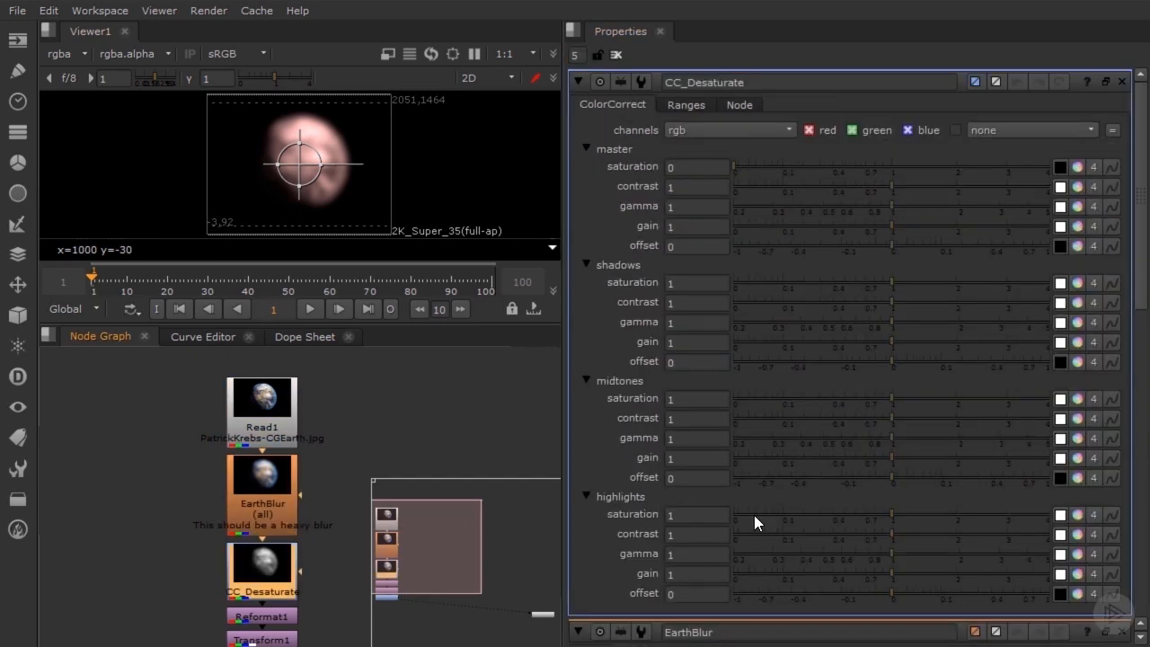
{"action": "left_click", "coordinate": [1123, 83]}
{"action": "left_click", "coordinate": [1123, 83]}
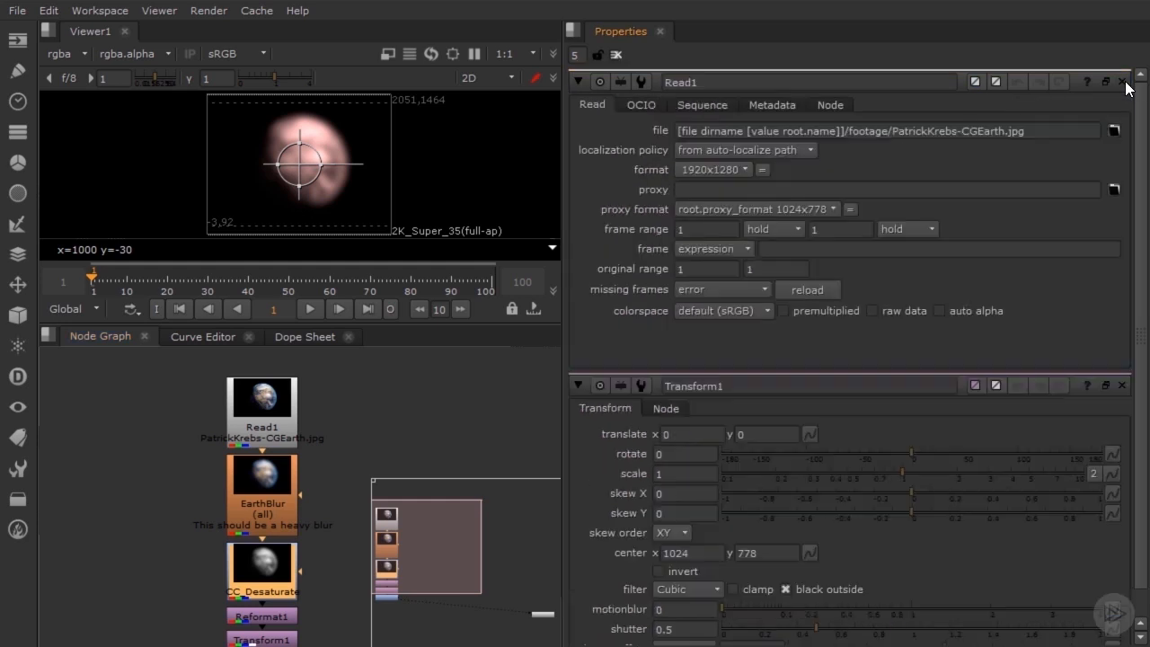
{"action": "left_click", "coordinate": [1123, 84]}
Step: Open the EarthBlur, Read1 and CC_Desaturate properties and clear all panels from the Properties bin at once
{"action": "double_click", "coordinate": [260, 460]}
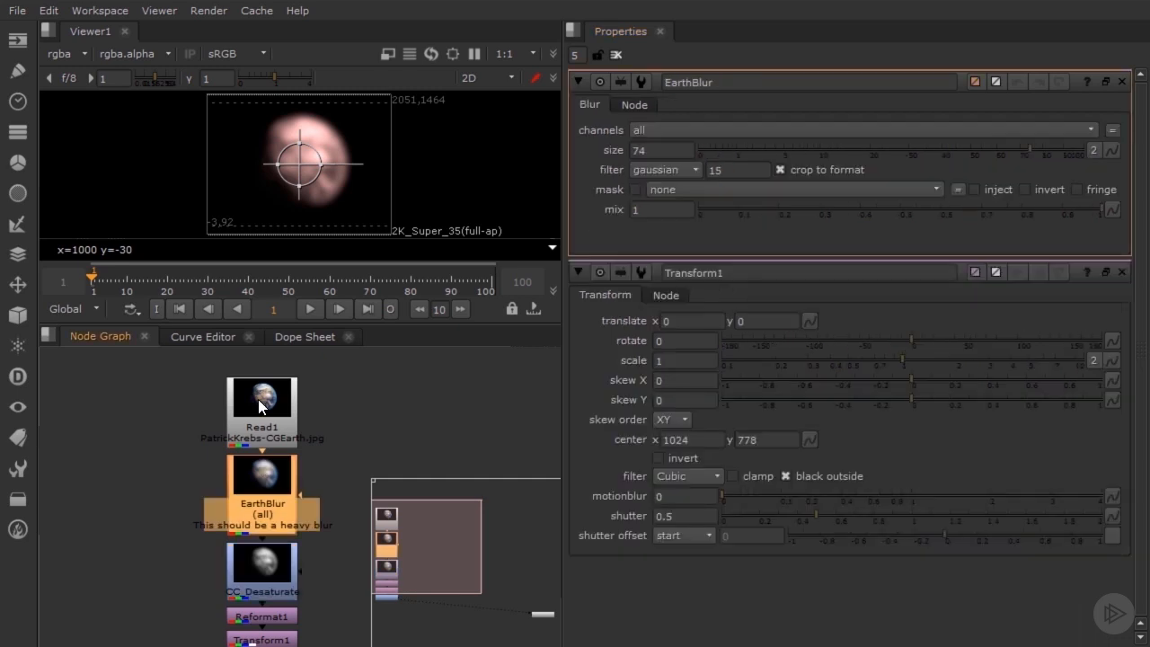
{"action": "double_click", "coordinate": [273, 427]}
{"action": "double_click", "coordinate": [289, 583]}
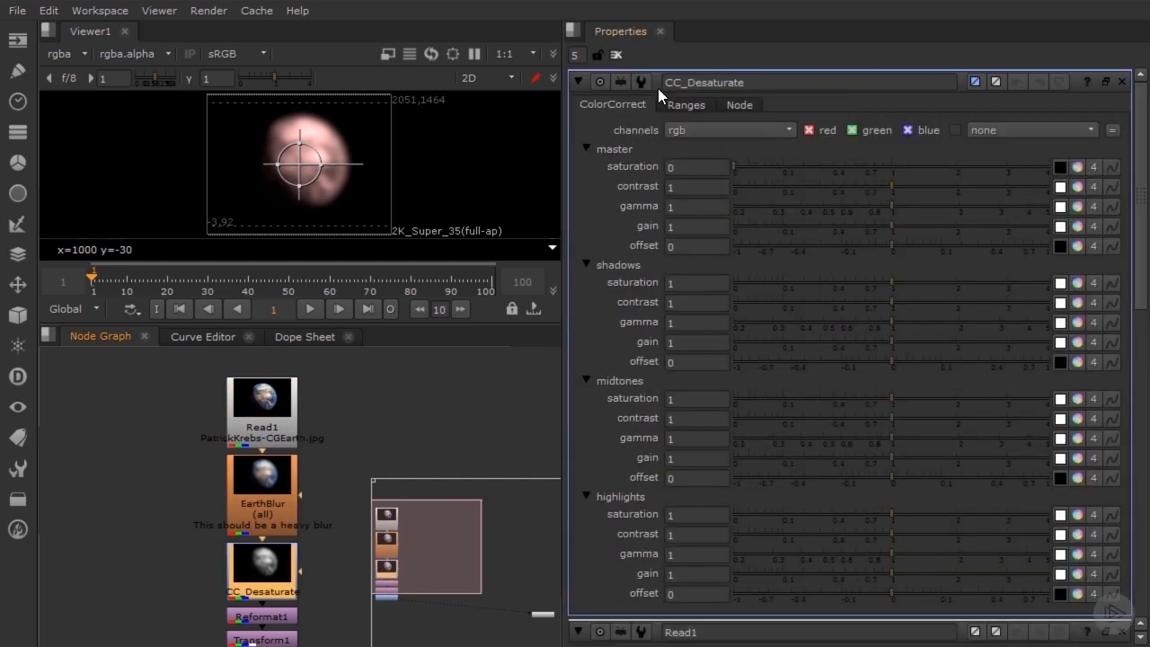
{"action": "left_click", "coordinate": [615, 56]}
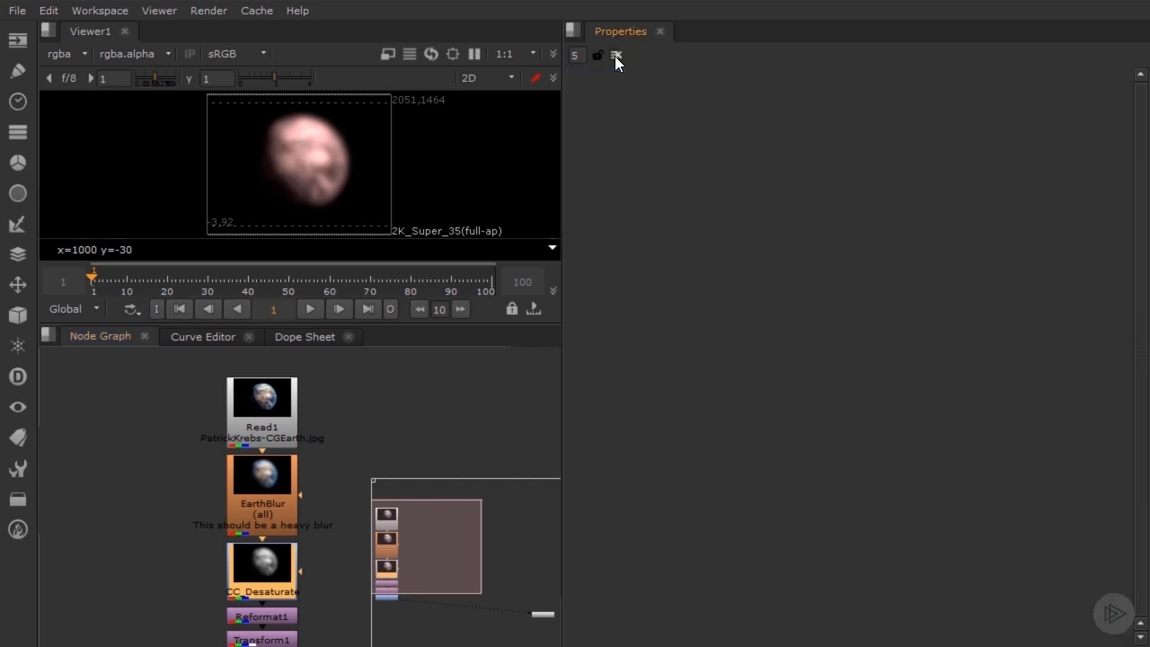
Step: Open the EarthBlur, CC_Desaturate and Read1 properties and collapse all three panels to their title bars
{"action": "double_click", "coordinate": [279, 512]}
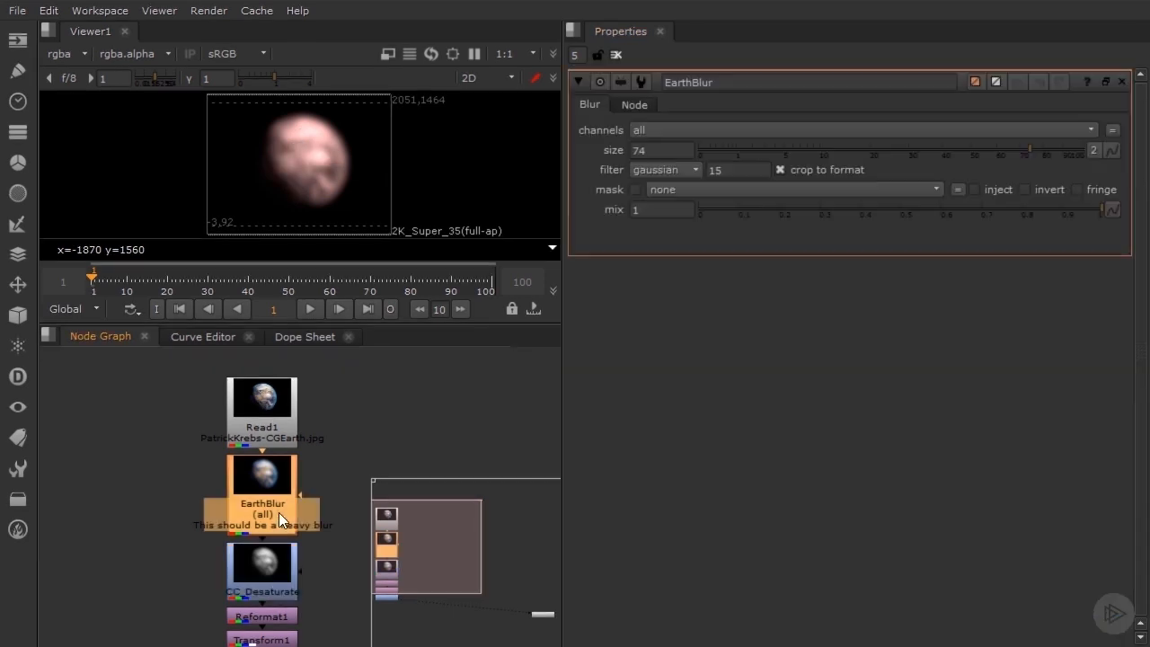
{"action": "double_click", "coordinate": [270, 564]}
{"action": "double_click", "coordinate": [282, 397]}
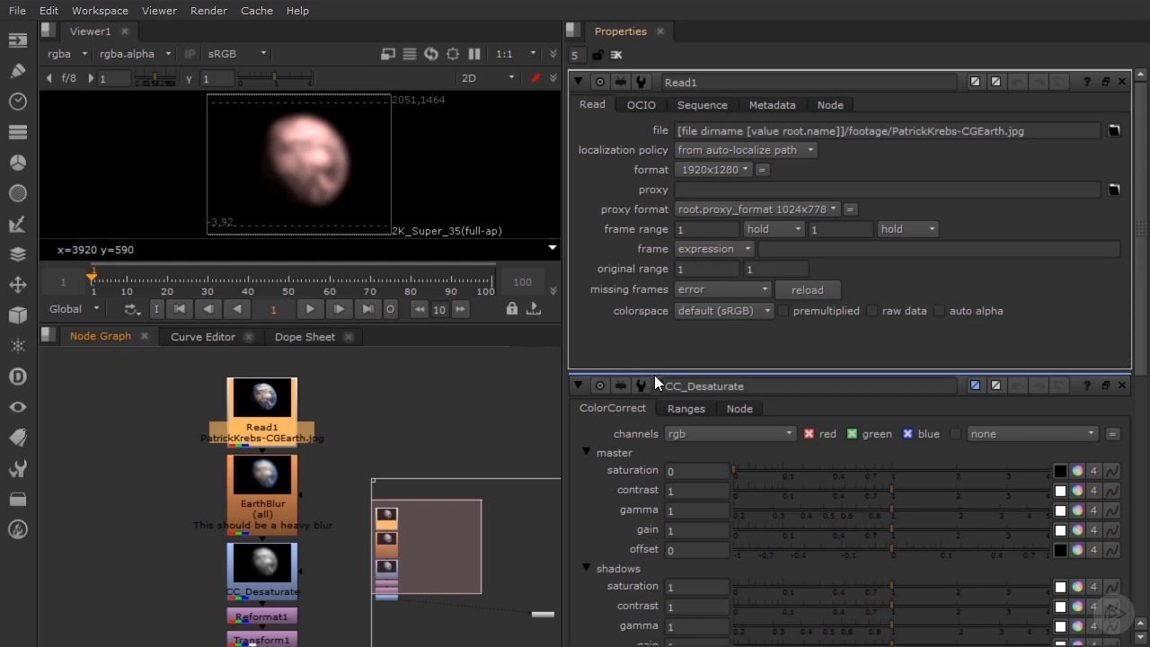
{"action": "left_click", "coordinate": [577, 81]}
{"action": "left_click", "coordinate": [578, 108]}
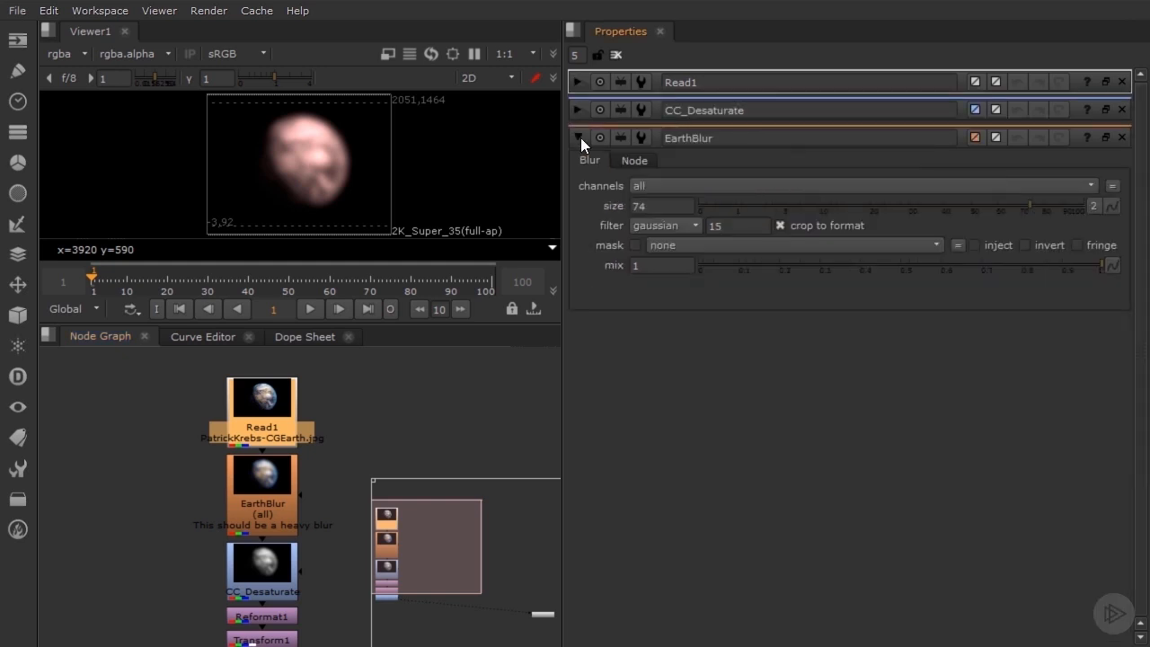
{"action": "left_click", "coordinate": [578, 136]}
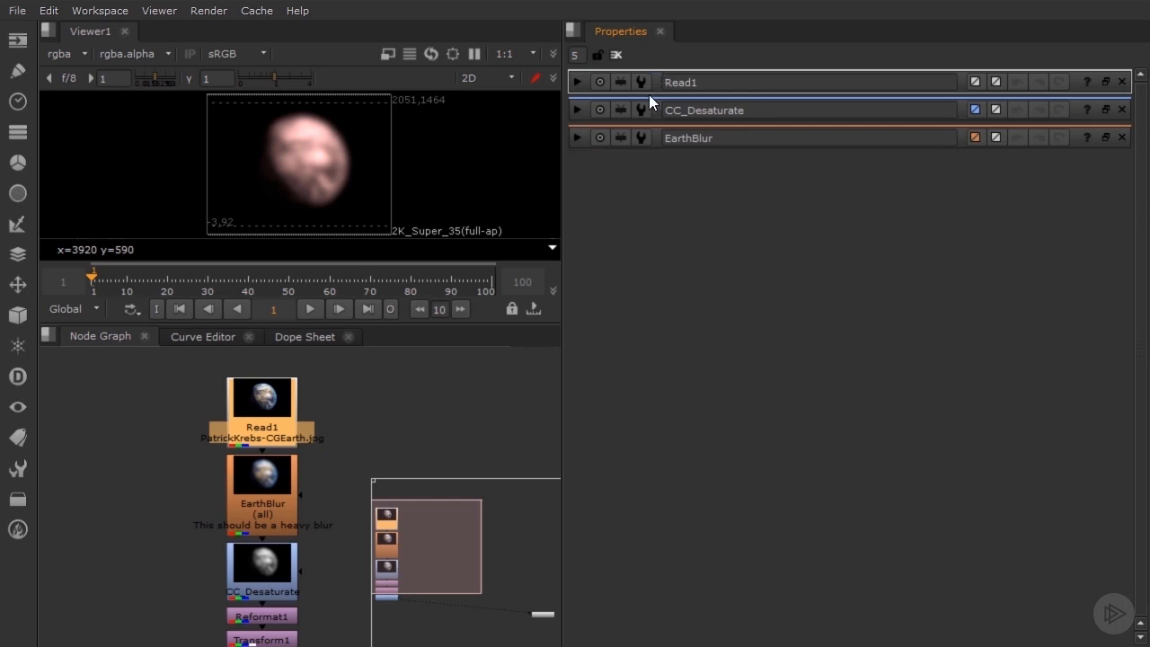
Step: Expand the CC_Desaturate panel to check its settings, collapse it again, and expand the Read1 panel
{"action": "left_click", "coordinate": [578, 109]}
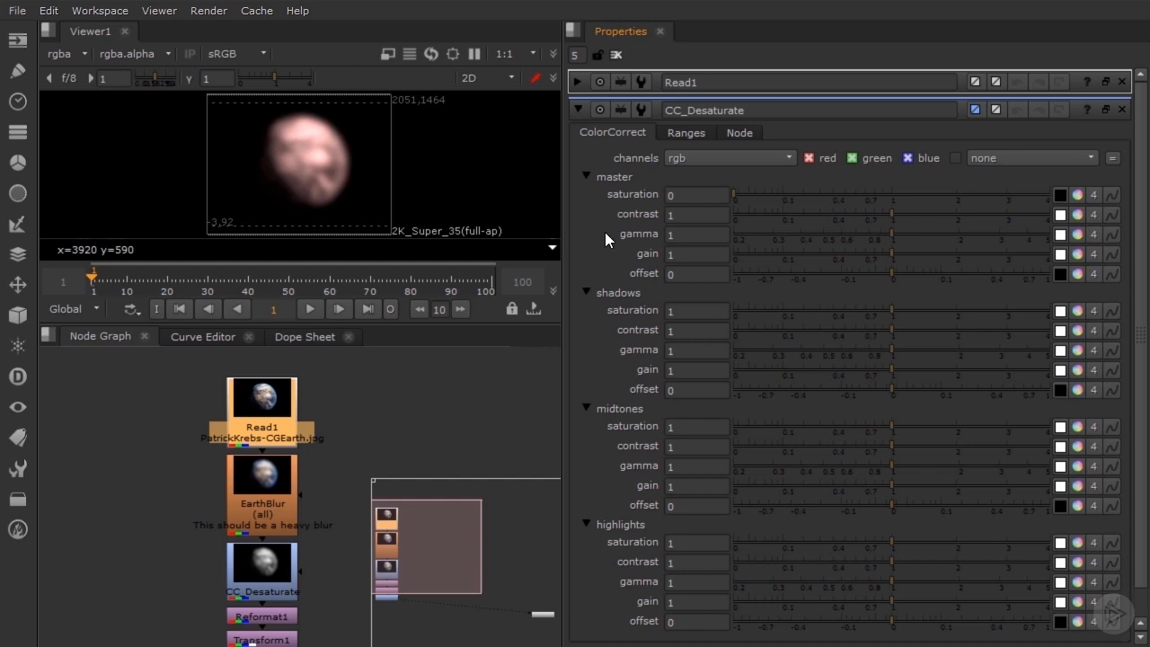
{"action": "scroll", "coordinate": [604, 234], "scroll_direction": "down", "scroll_amount": 2}
{"action": "scroll", "coordinate": [609, 253], "scroll_direction": "up", "scroll_amount": 2}
{"action": "left_click", "coordinate": [578, 109]}
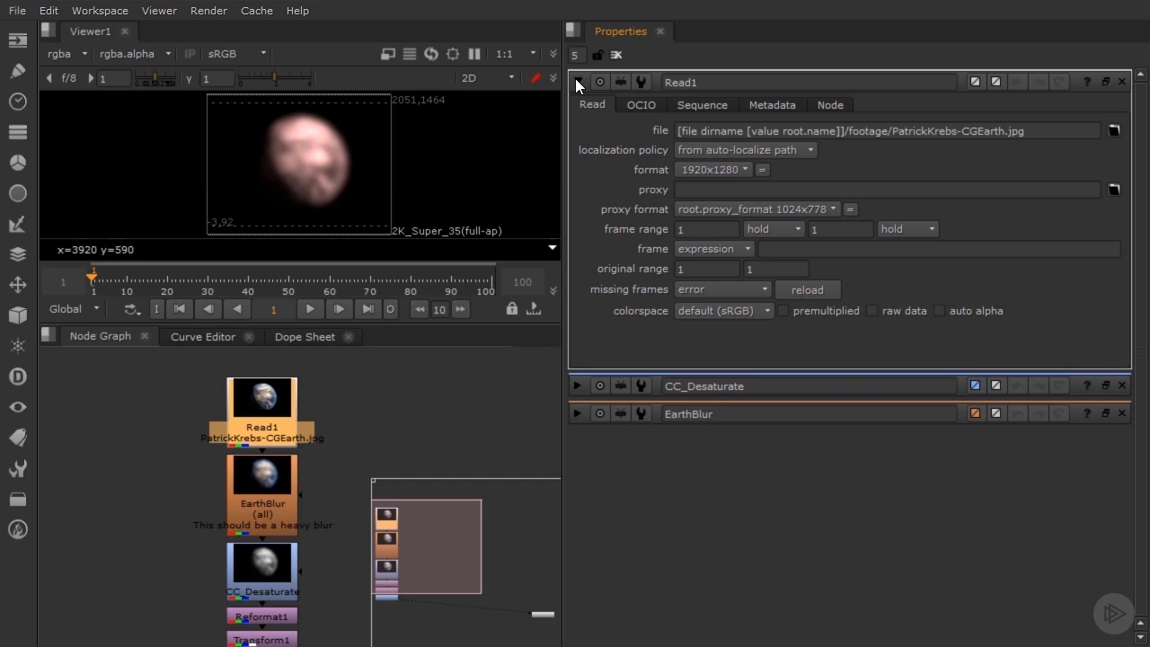
{"action": "scroll", "coordinate": [470, 431], "scroll_direction": "down", "scroll_amount": 2}
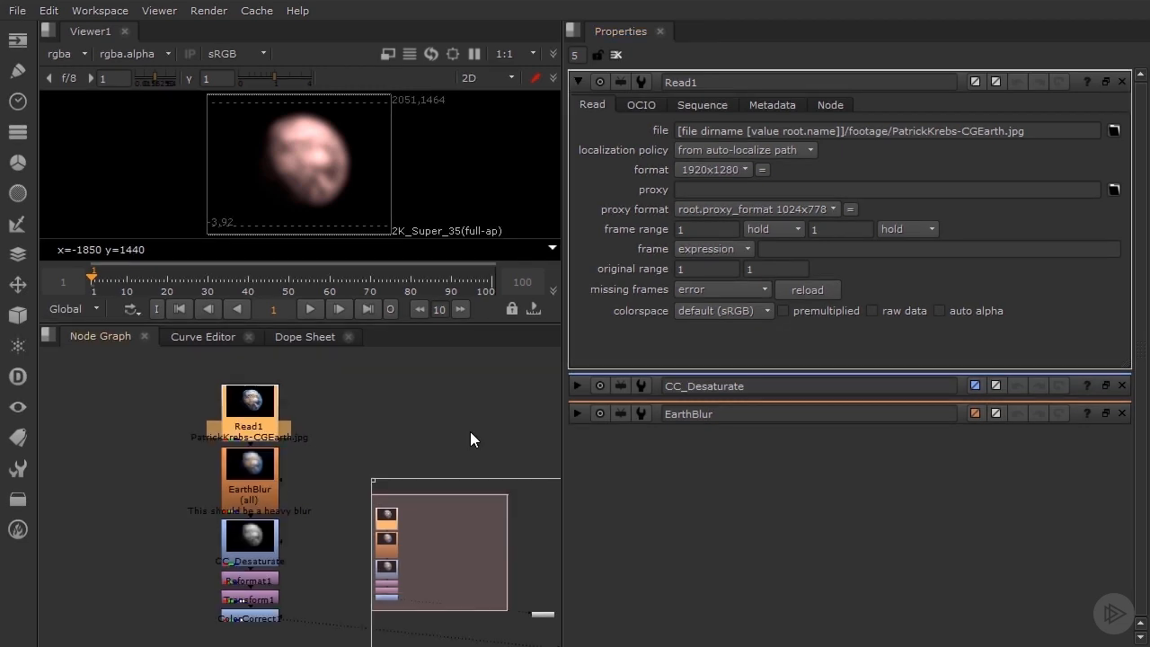
Step: Center the Node Graph on the Read1 node, expand the CC_Desaturate panel and center the graph on that node
{"action": "left_click", "coordinate": [607, 86]}
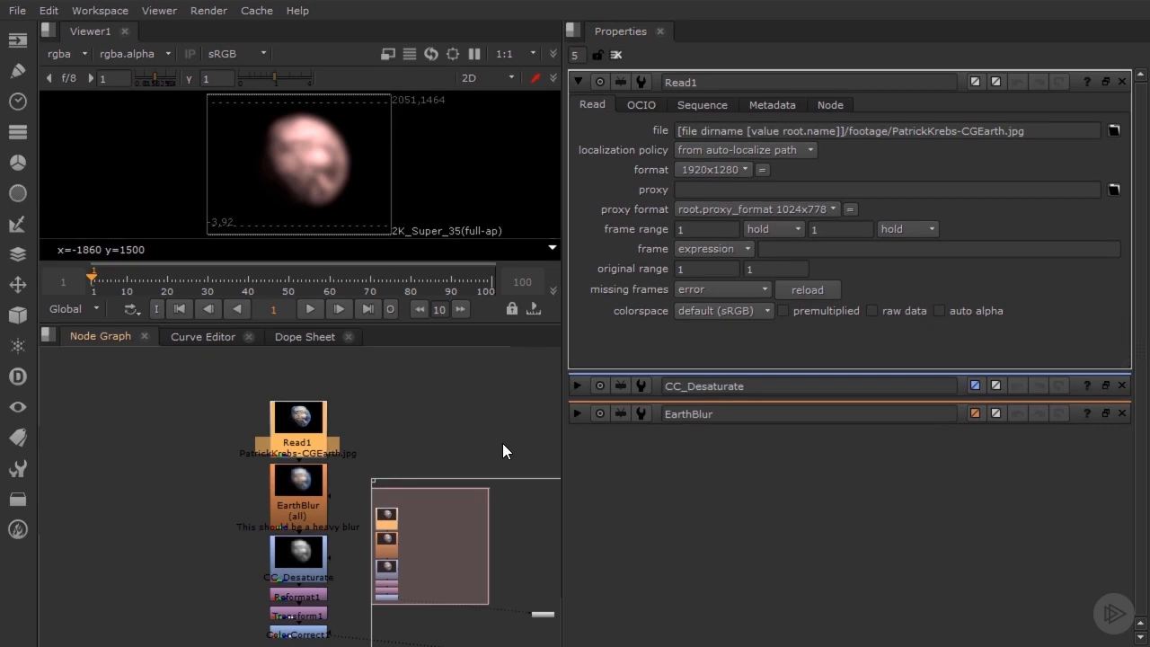
{"action": "middle_click_drag", "start_coordinate": [533, 461], "coordinate": [190, 390]}
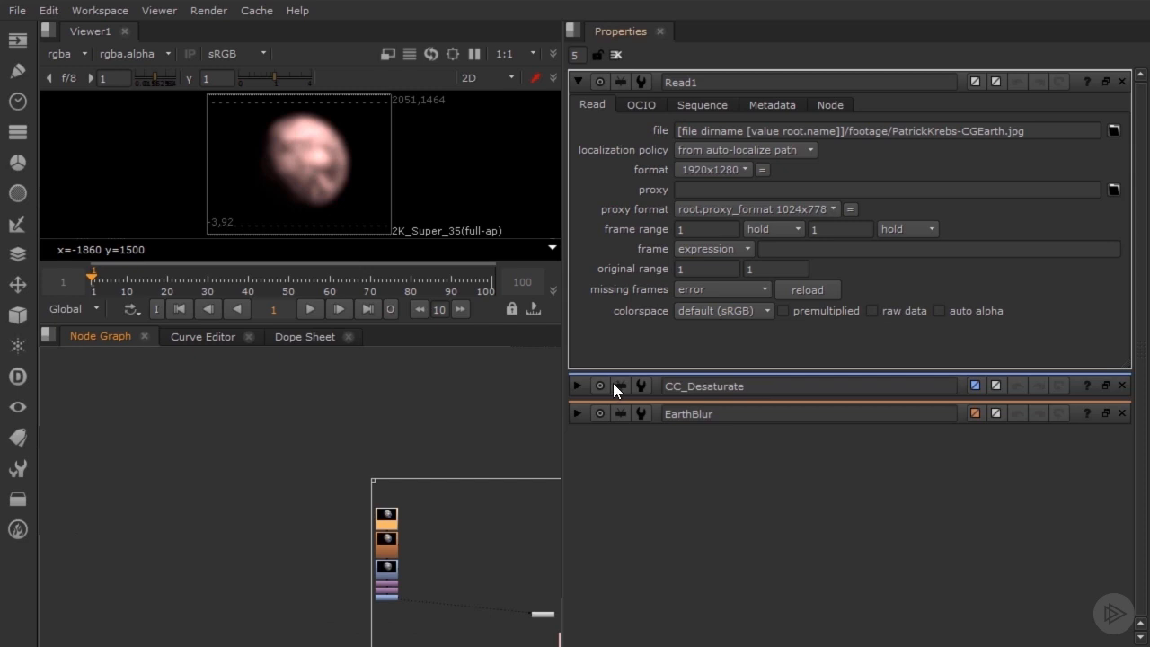
{"action": "left_click", "coordinate": [582, 386]}
{"action": "scroll", "coordinate": [759, 460], "scroll_direction": "down", "scroll_amount": 3}
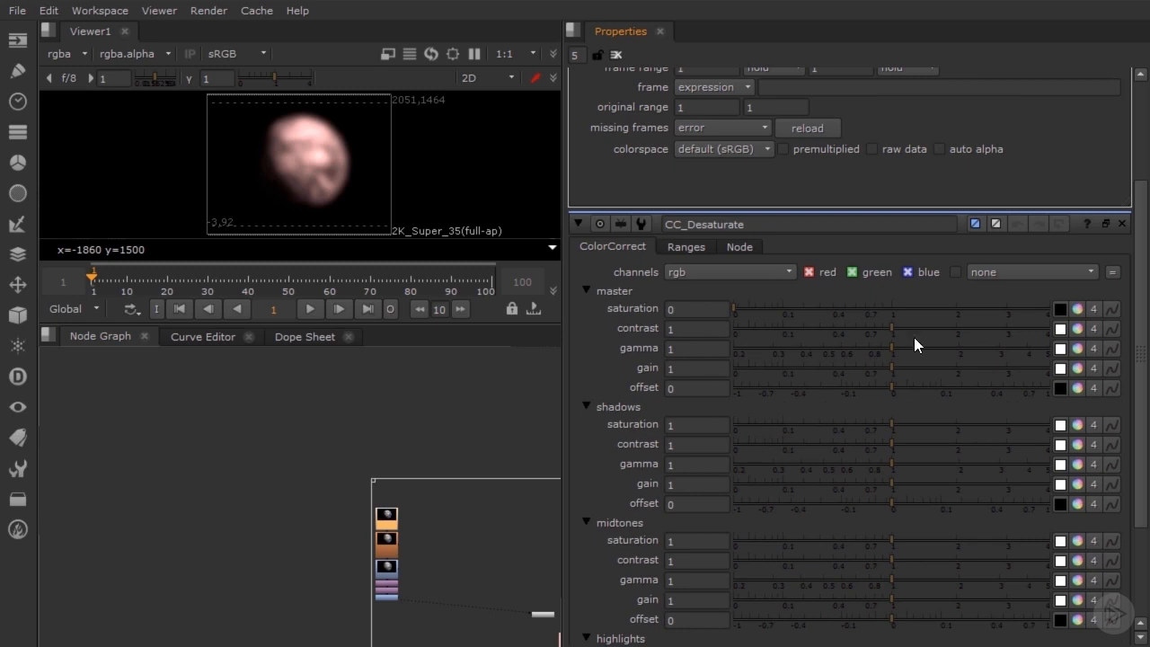
{"action": "left_click", "coordinate": [599, 223]}
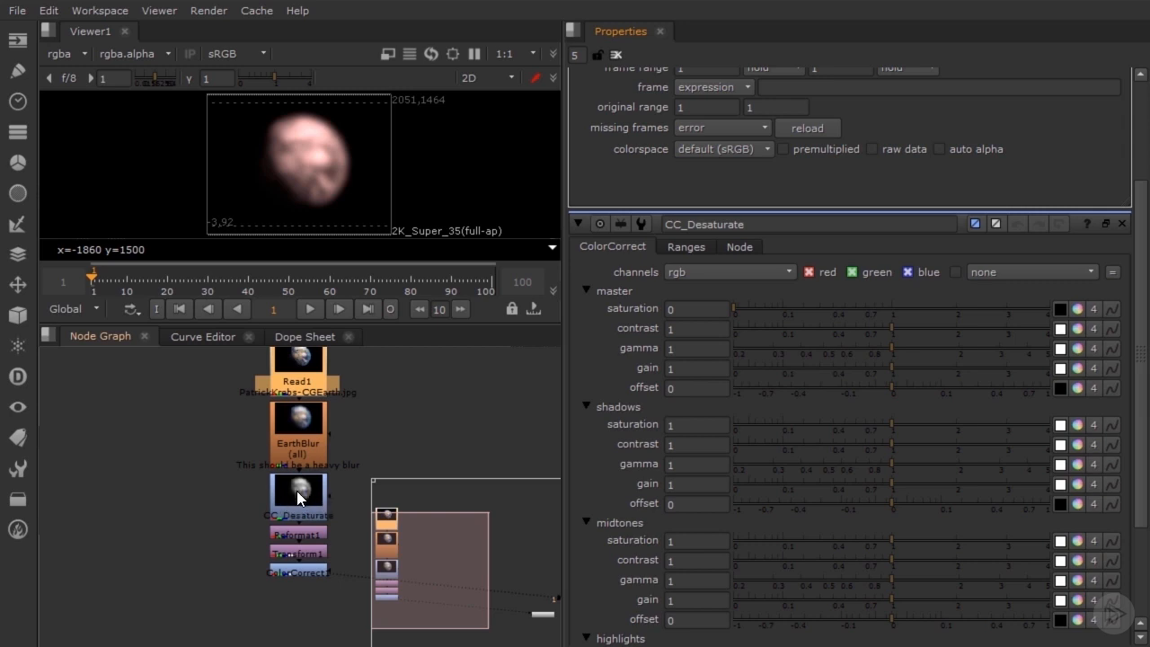
{"action": "left_click", "coordinate": [448, 434]}
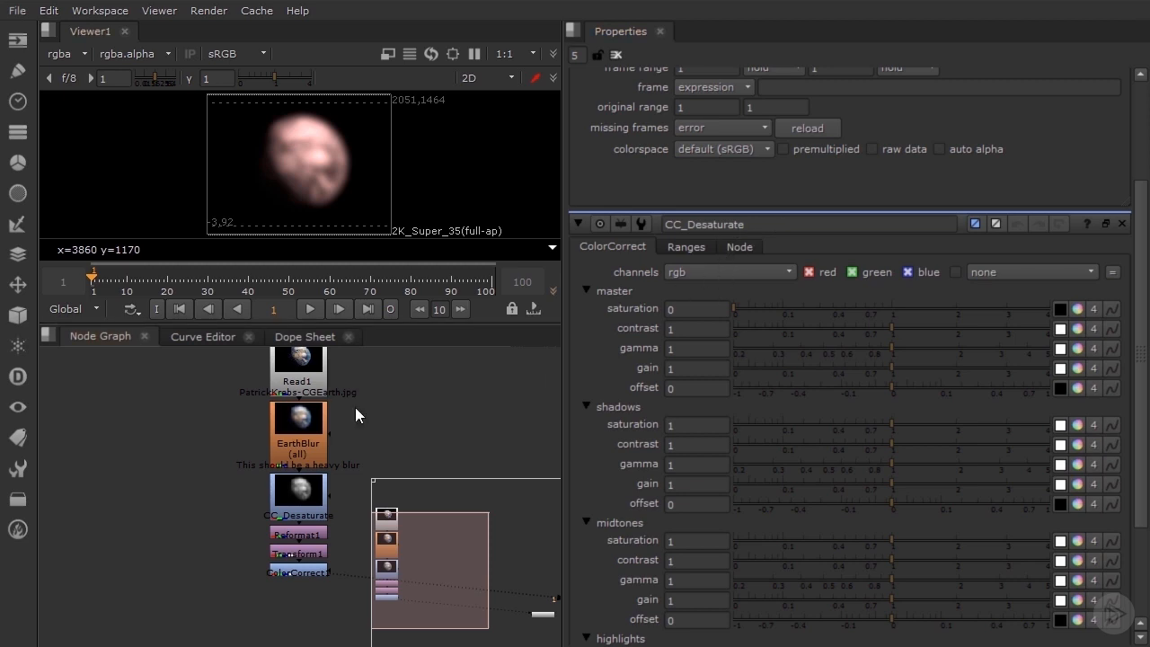
{"action": "left_click", "coordinate": [626, 239]}
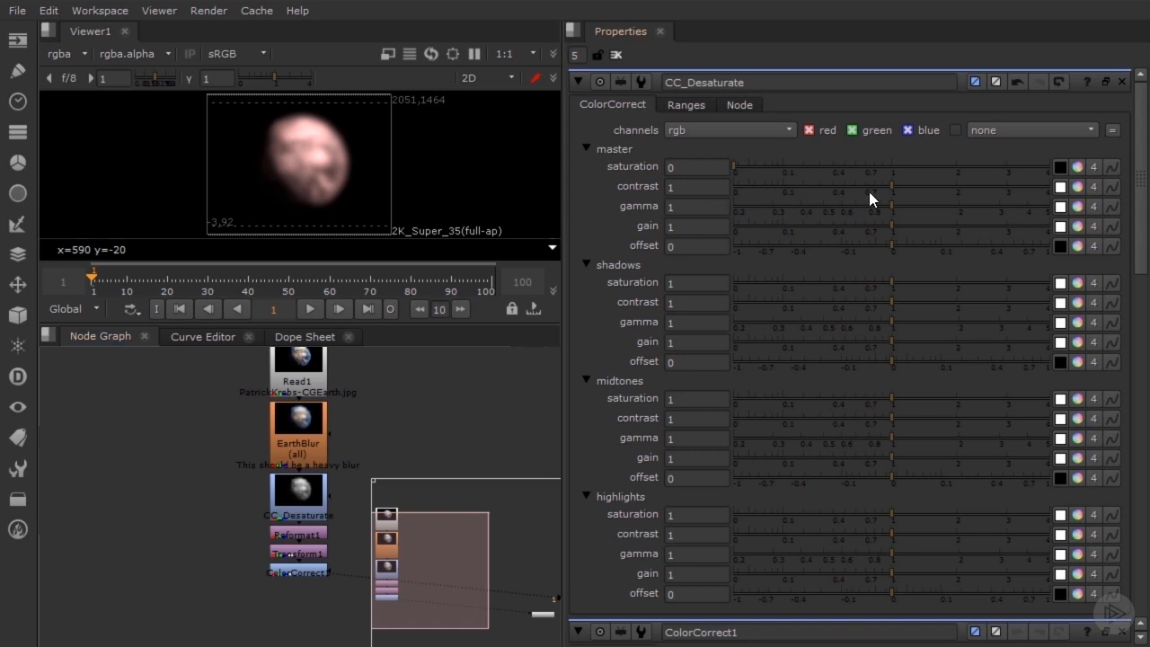
Step: Set the CC_Desaturate master gamma to 3.3 and save the node's settings as a preset named BoostGamma in the root presets menu
{"action": "left_click_drag", "start_coordinate": [894, 207], "coordinate": [1009, 214]}
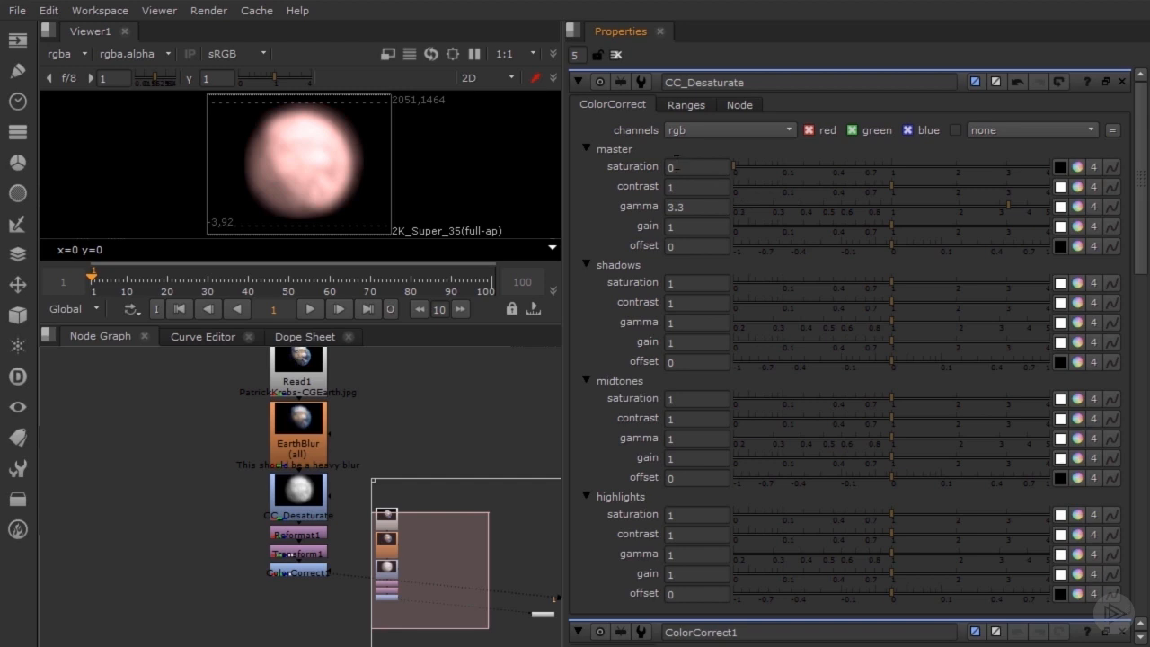
{"action": "left_click", "coordinate": [641, 79]}
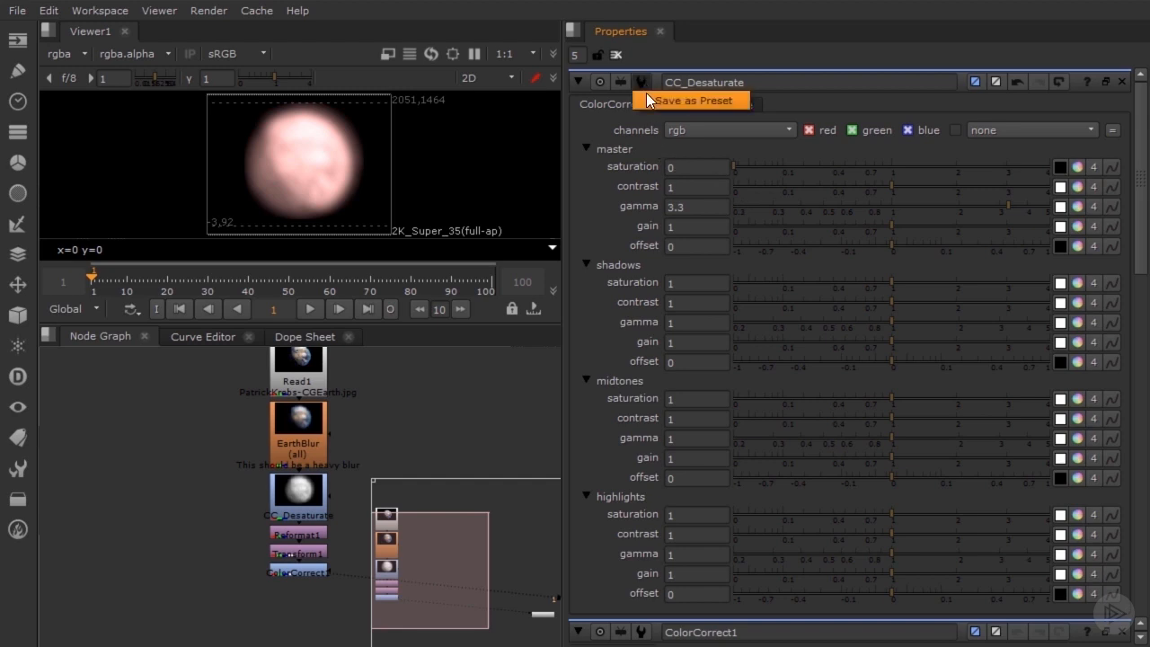
{"action": "left_click", "coordinate": [646, 99]}
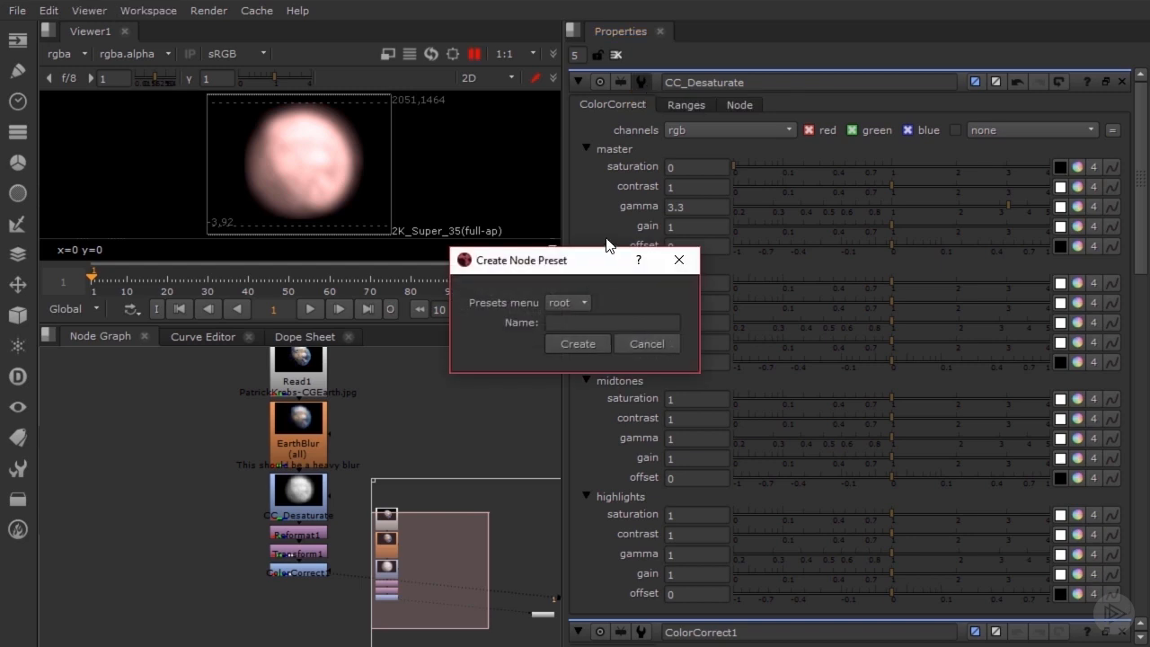
{"action": "left_click_drag", "start_coordinate": [603, 260], "coordinate": [668, 187]}
{"action": "left_click", "coordinate": [647, 252]}
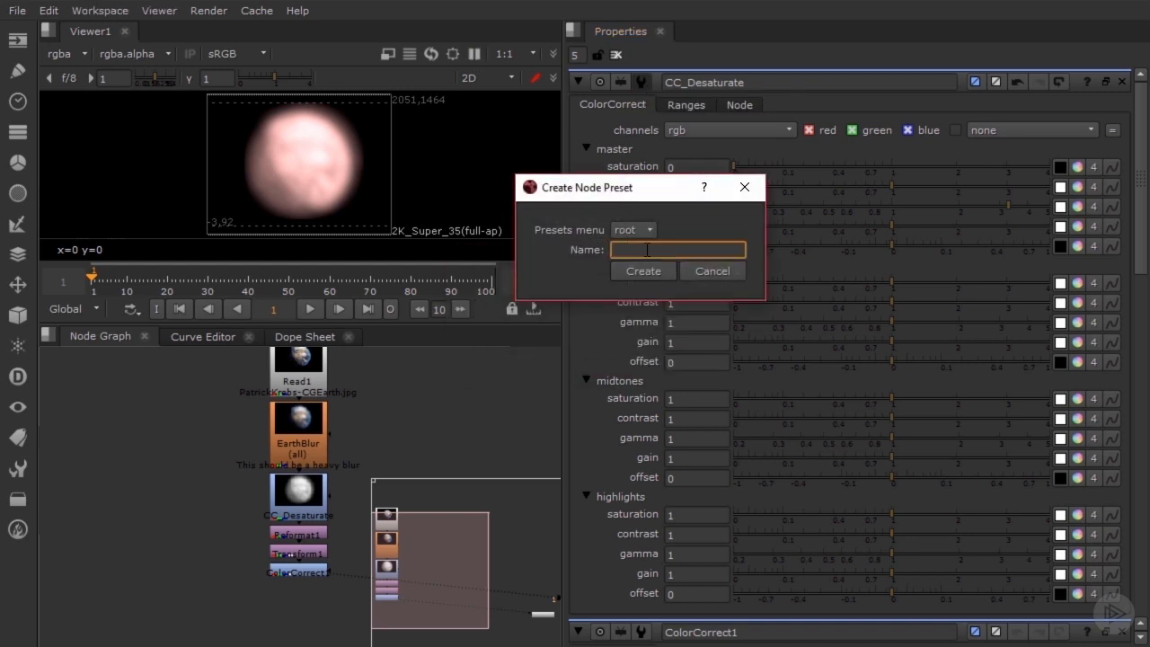
{"action": "type", "text": "BoostGamma"}
{"action": "left_click", "coordinate": [621, 269]}
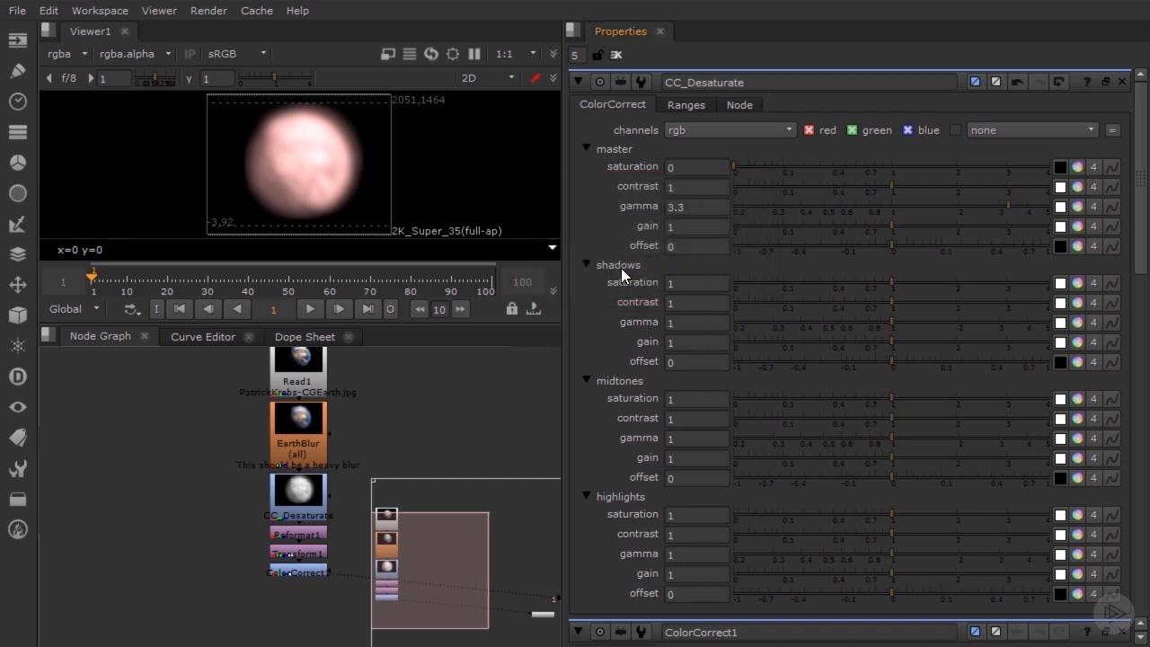
Step: Open the ColorCorrect1 properties, try the BoostGamma user preset on that node and undo the change
{"action": "left_click", "coordinate": [641, 82]}
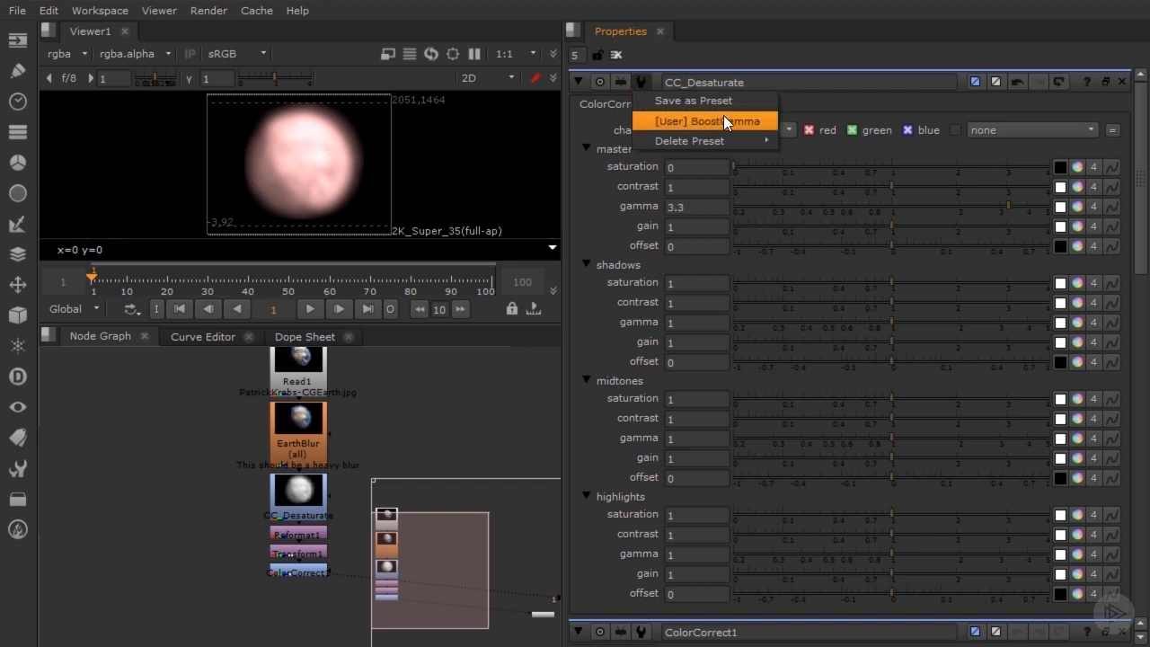
{"action": "left_click", "coordinate": [306, 567]}
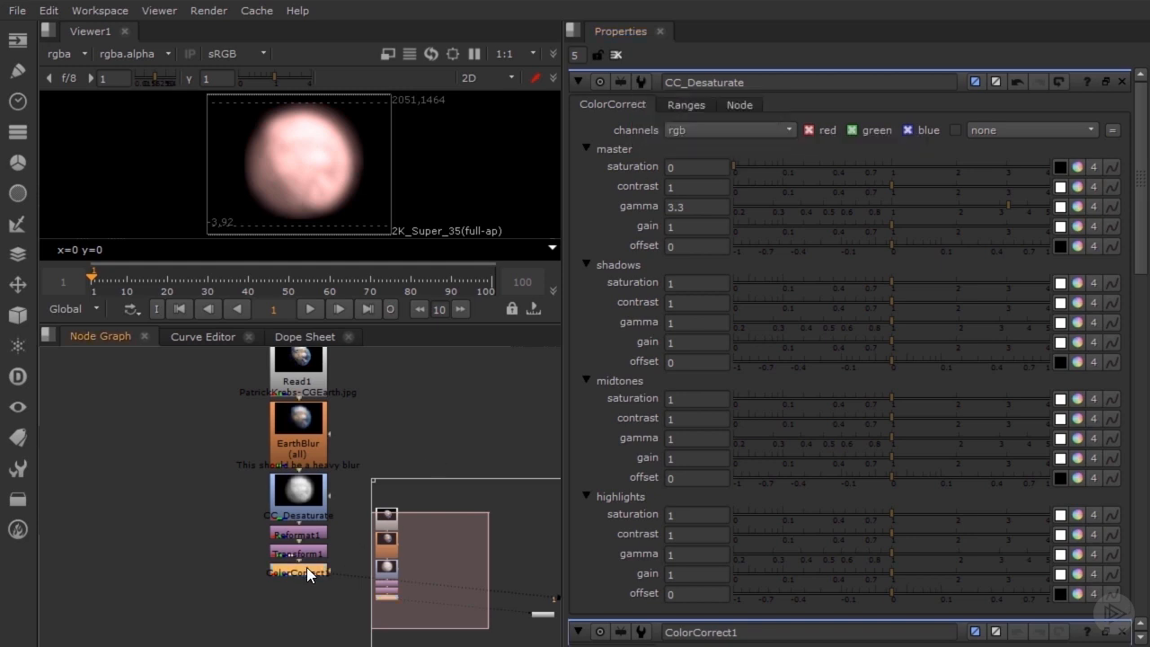
{"action": "double_click", "coordinate": [306, 567]}
{"action": "left_click", "coordinate": [641, 82]}
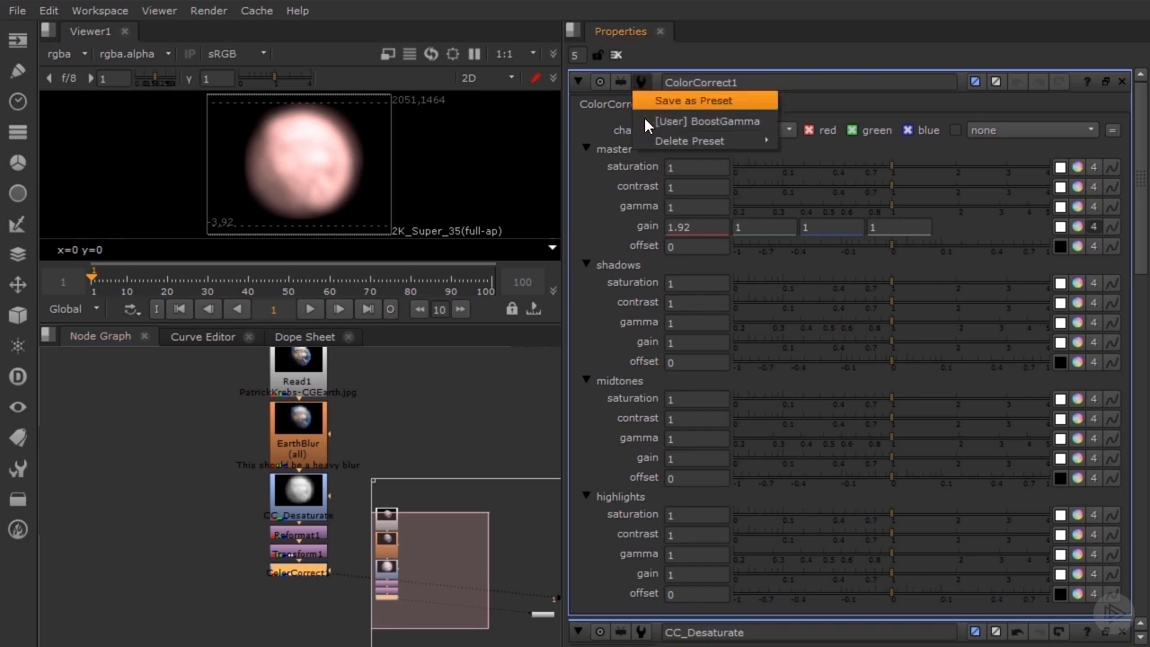
{"action": "left_click", "coordinate": [711, 120]}
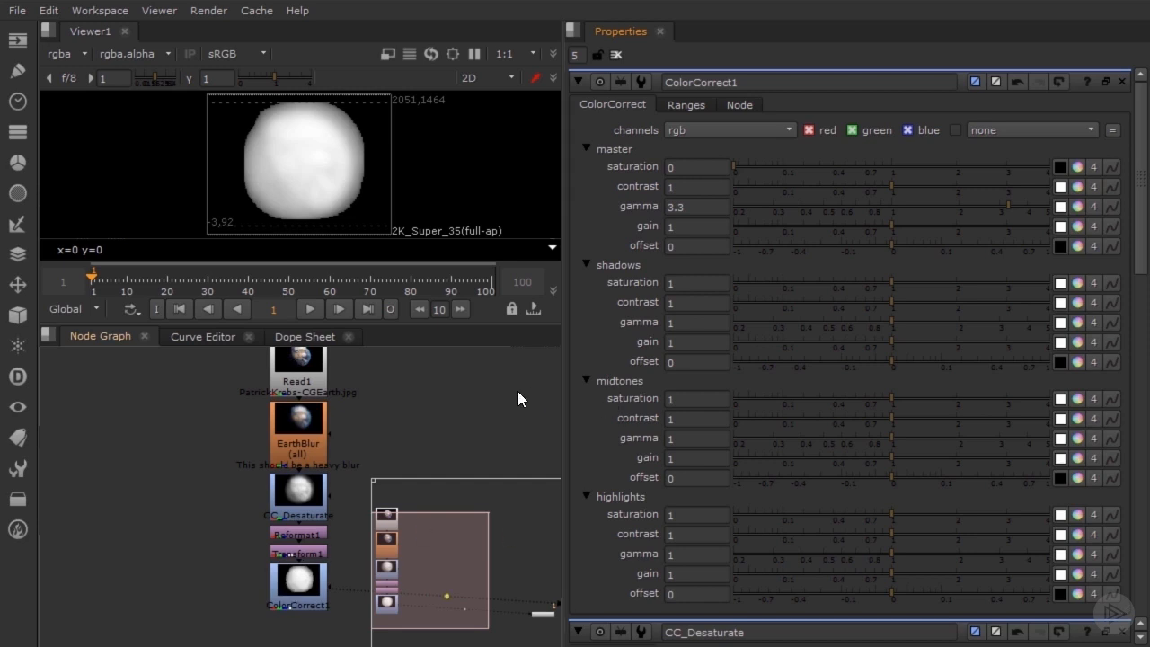
{"action": "key", "text": "ctrl+z"}
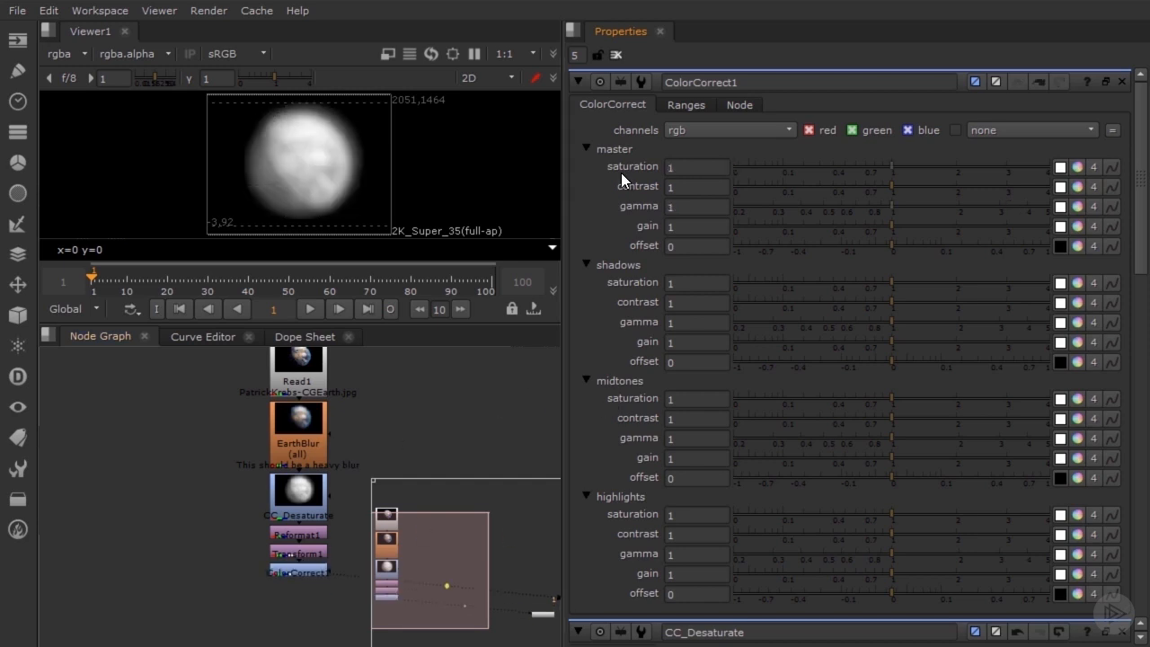
Step: Delete the BoostGamma user preset and check ColorCorrect1's preset list
{"action": "left_click", "coordinate": [644, 83]}
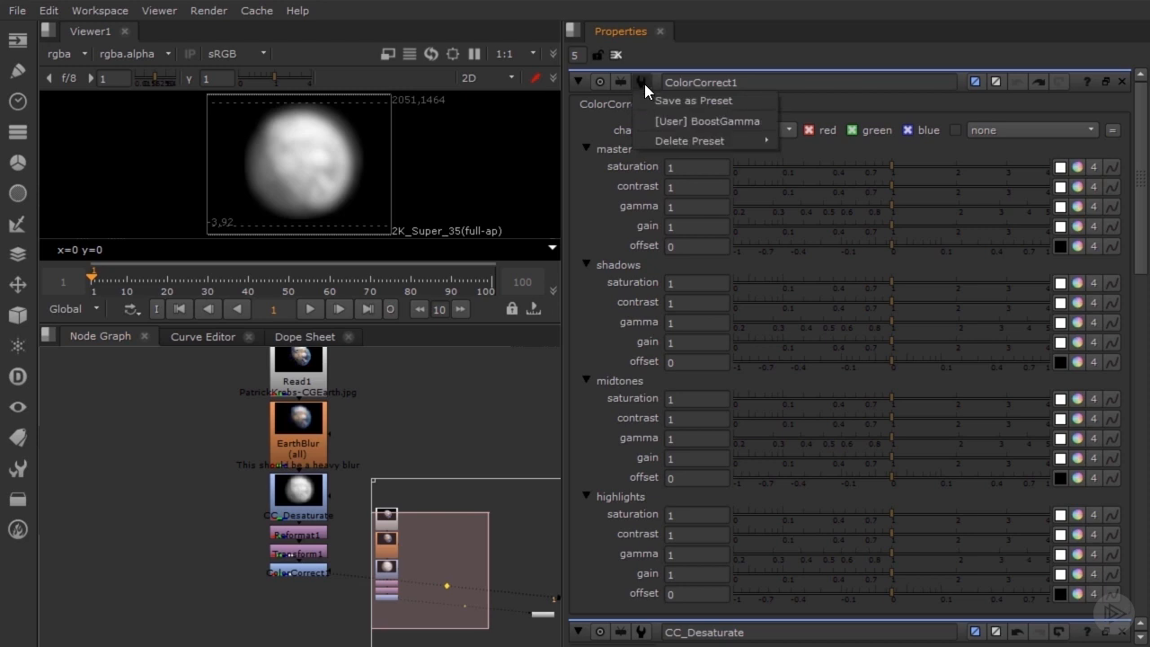
{"action": "mouse_move", "coordinate": [647, 147]}
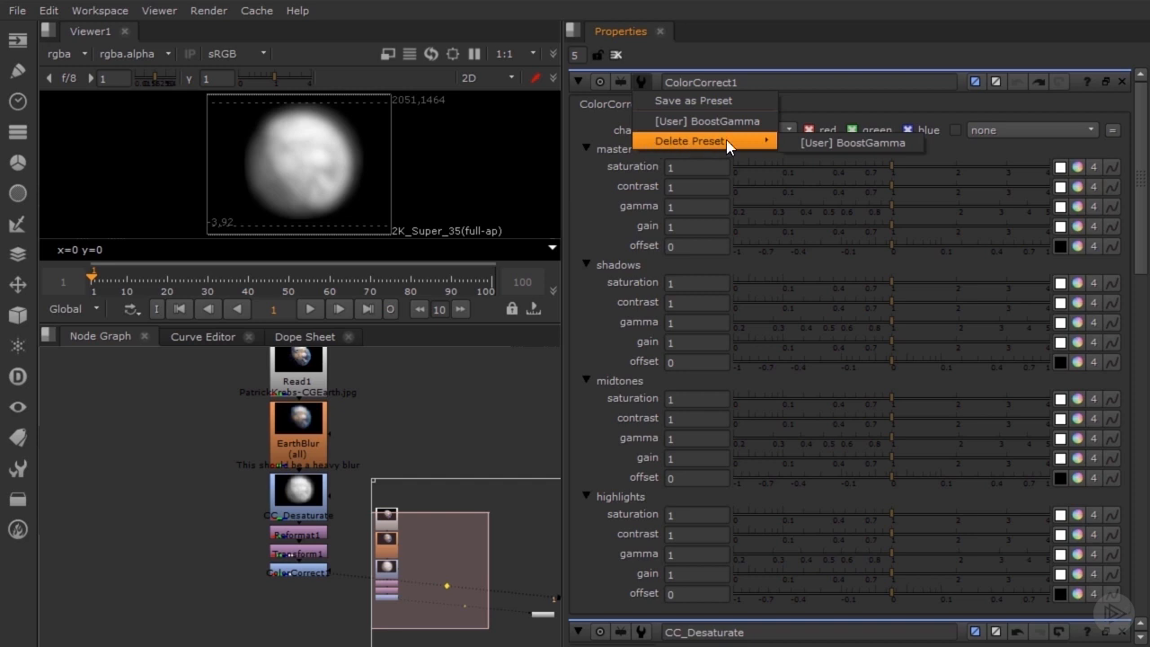
{"action": "left_click", "coordinate": [855, 143]}
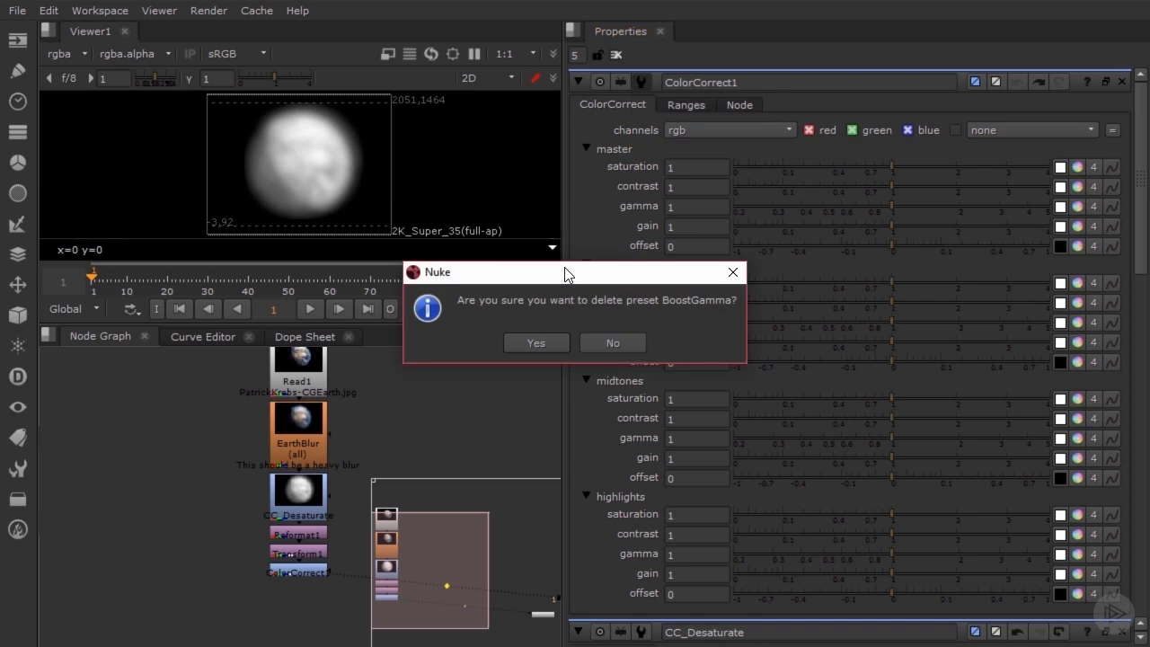
{"action": "left_click", "coordinate": [536, 342]}
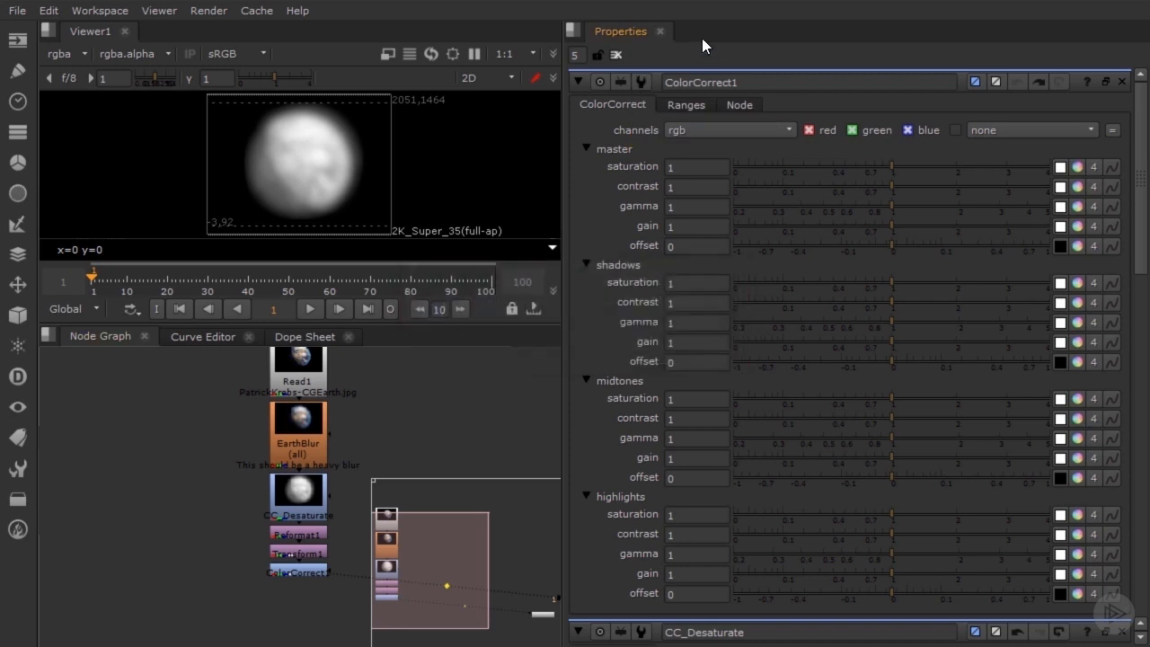
{"action": "left_click", "coordinate": [640, 82]}
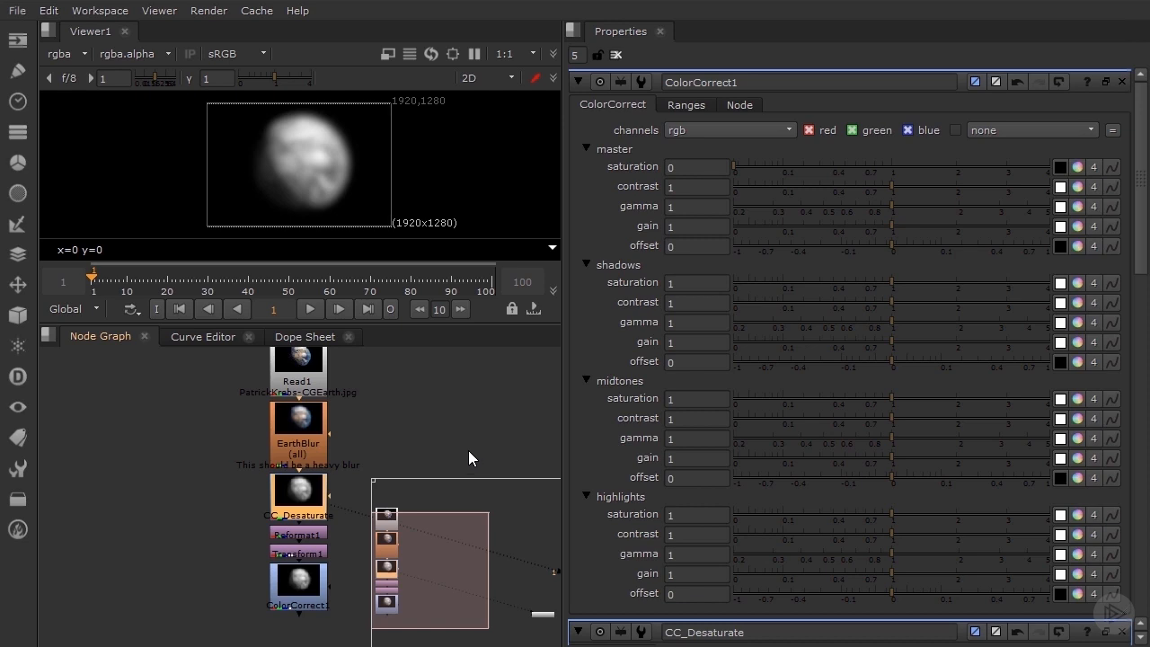
Step: Set the ColorCorrect1 master gain to 3.5, offset to 0.55 and contrast to 3.15
{"action": "left_click", "coordinate": [304, 586]}
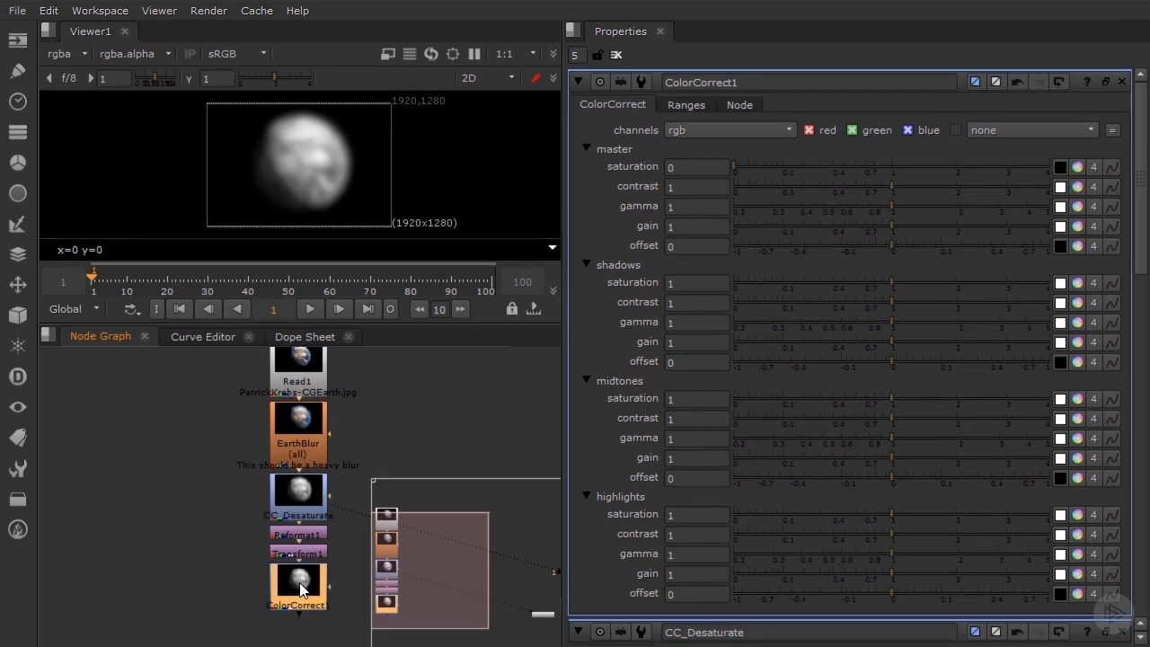
{"action": "left_click_drag", "start_coordinate": [896, 223], "coordinate": [1028, 218]}
{"action": "left_click_drag", "start_coordinate": [895, 246], "coordinate": [1009, 248]}
{"action": "left_click_drag", "start_coordinate": [895, 186], "coordinate": [1015, 198]}
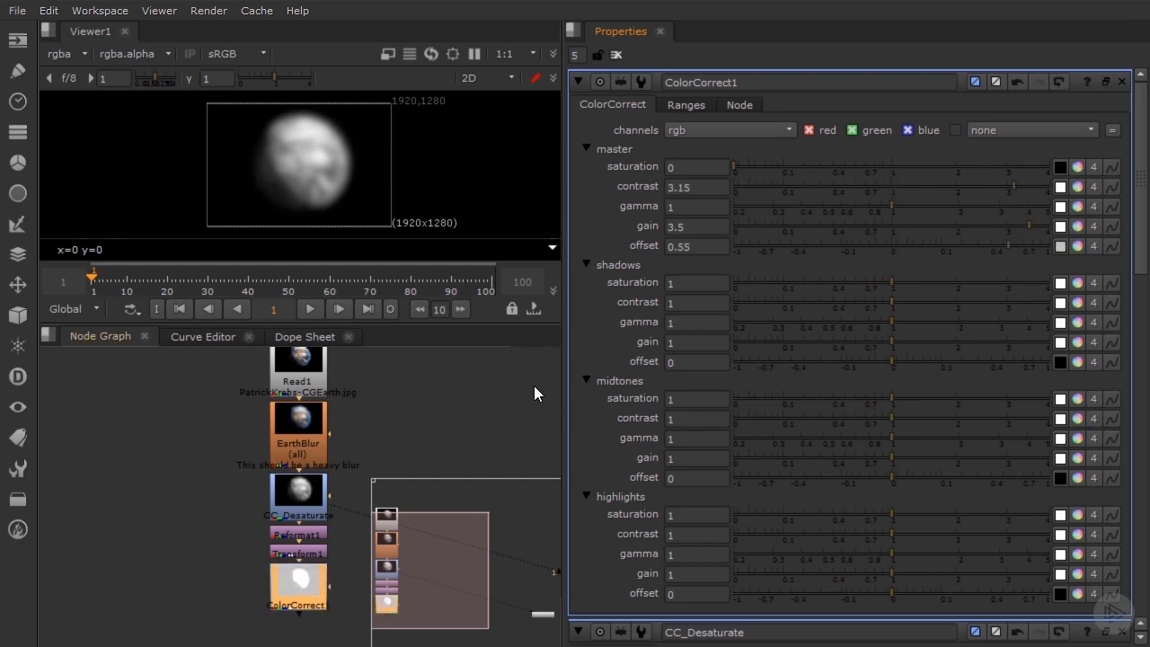
Step: Open the CC_Desaturate properties and set the node's master gamma to 2.65
{"action": "double_click", "coordinate": [280, 501]}
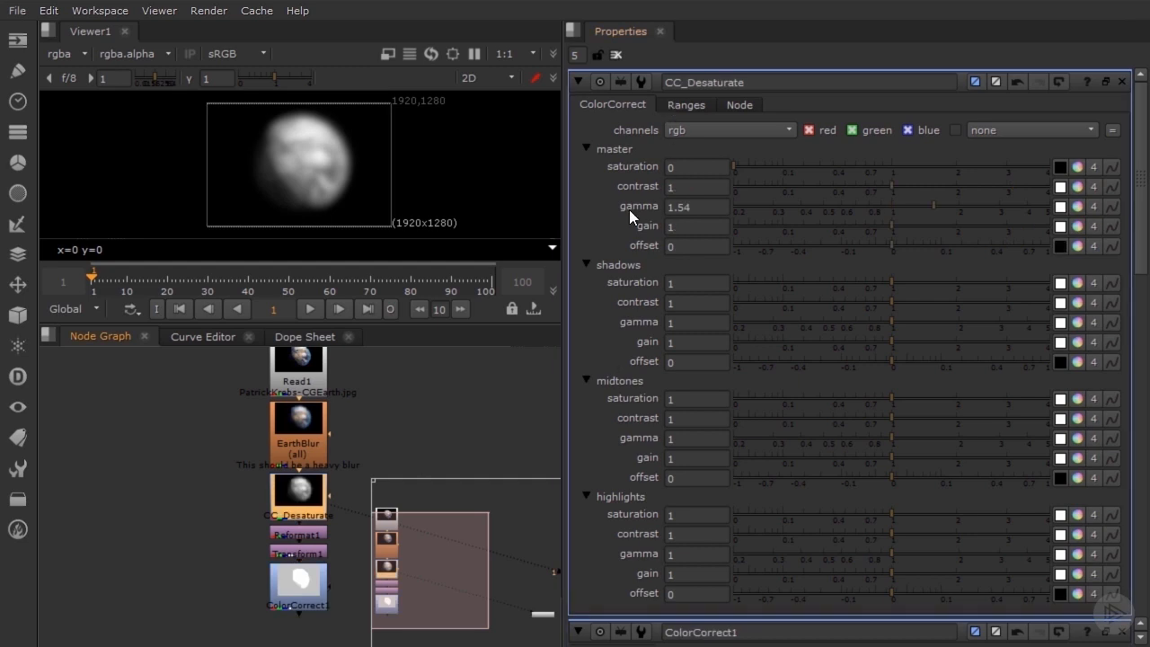
{"action": "left_click", "coordinate": [943, 209]}
{"action": "left_click_drag", "start_coordinate": [944, 207], "coordinate": [987, 207]}
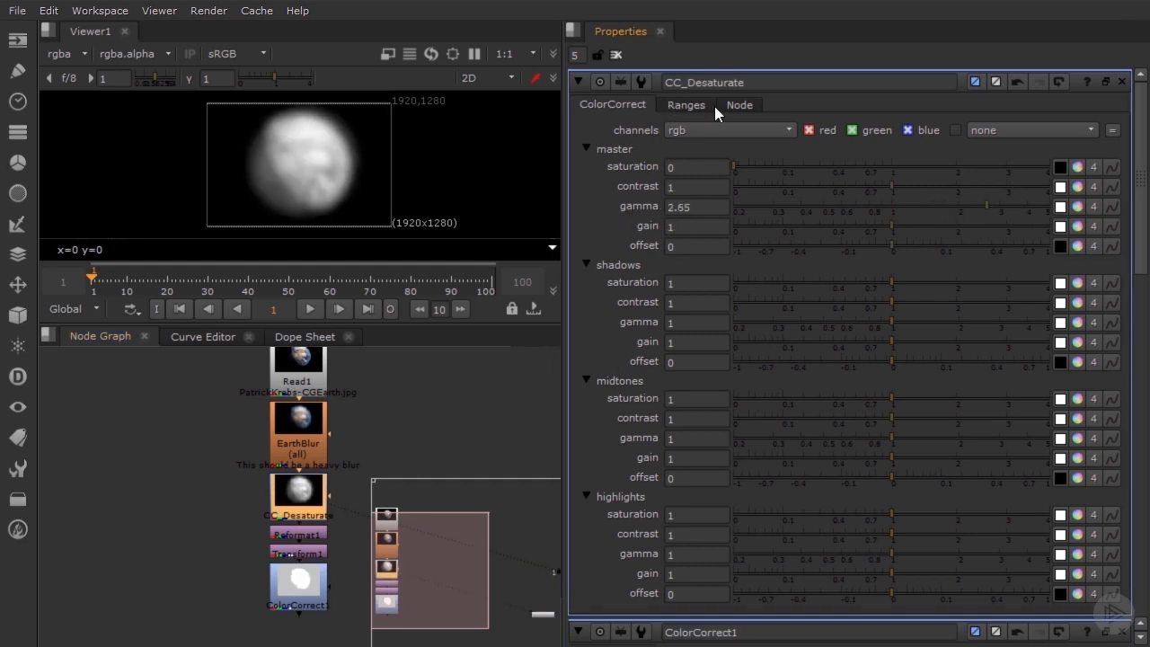
Step: Save the CC_Desaturate settings as a node preset named boost in the root presets menu
{"action": "left_click", "coordinate": [640, 82]}
{"action": "left_click", "coordinate": [645, 93]}
{"action": "left_click", "coordinate": [585, 322]}
{"action": "type", "text": "boost"}
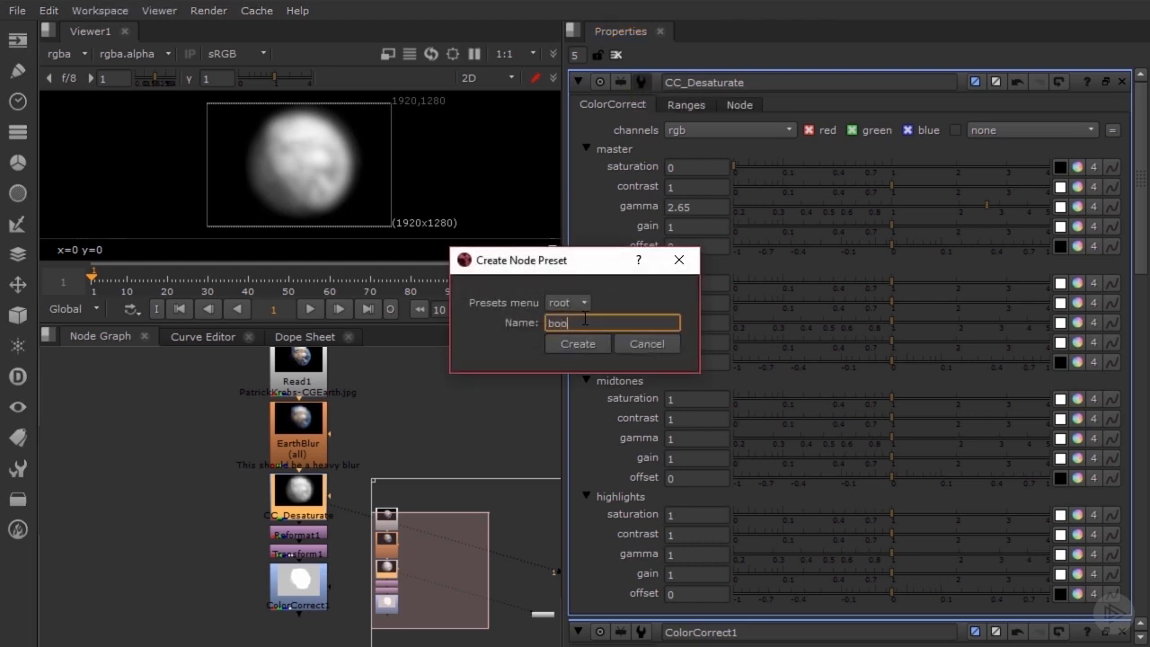
{"action": "left_click", "coordinate": [584, 345]}
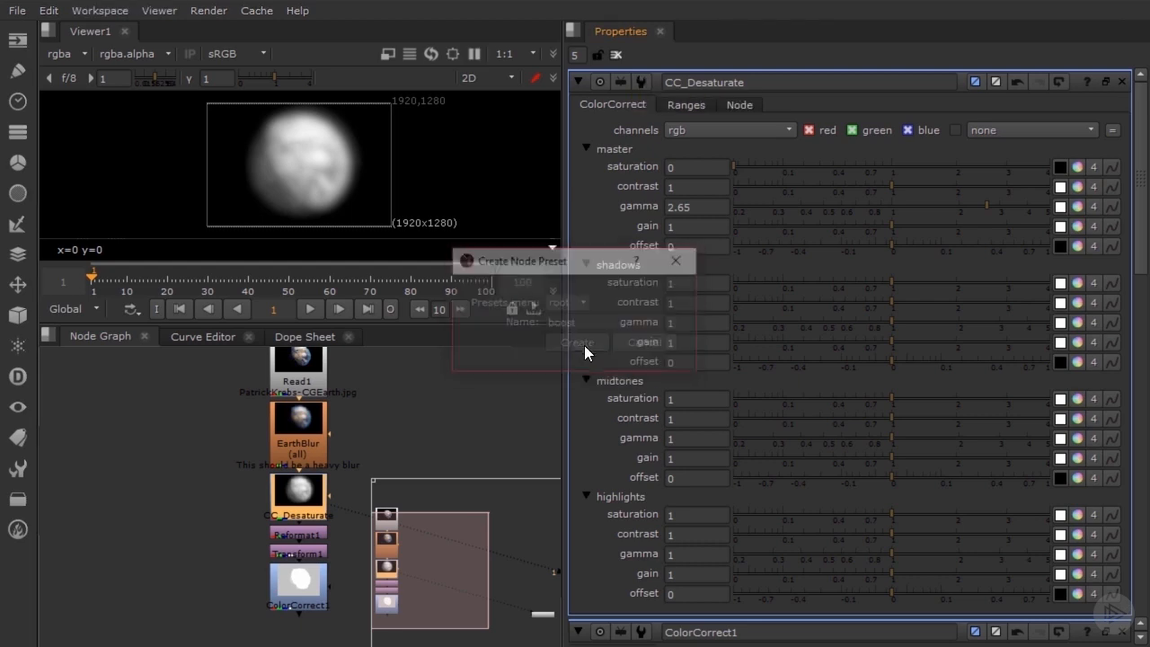
Step: Open the ColorCorrect1 properties and apply the boost user preset to that node
{"action": "double_click", "coordinate": [305, 589]}
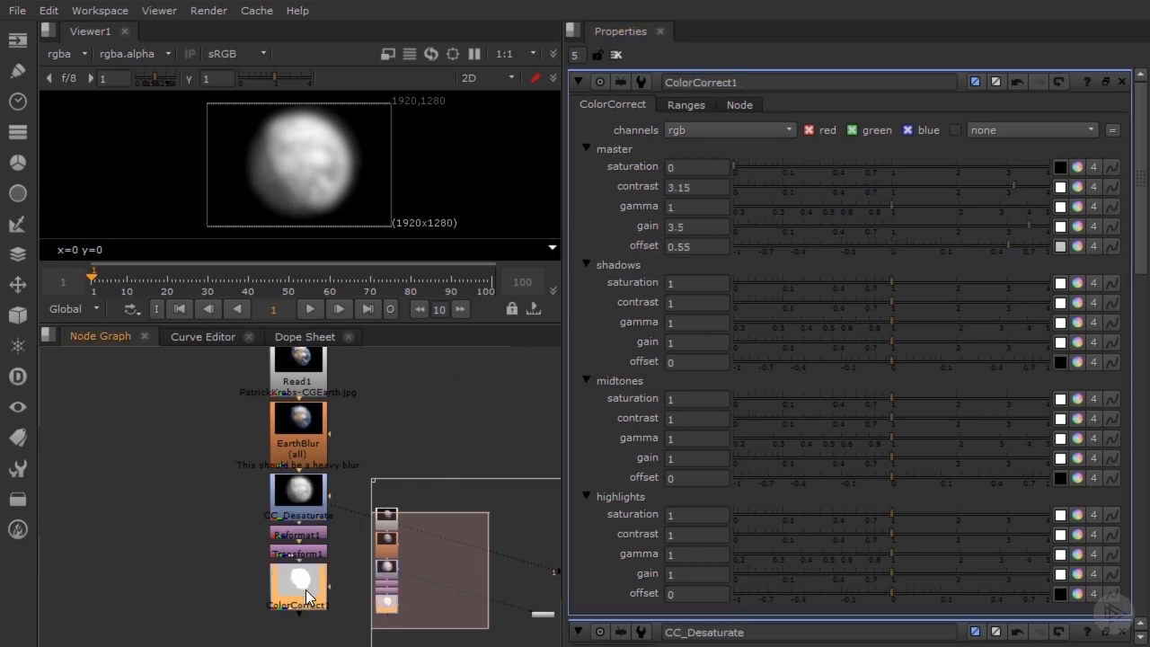
{"action": "left_click", "coordinate": [647, 83]}
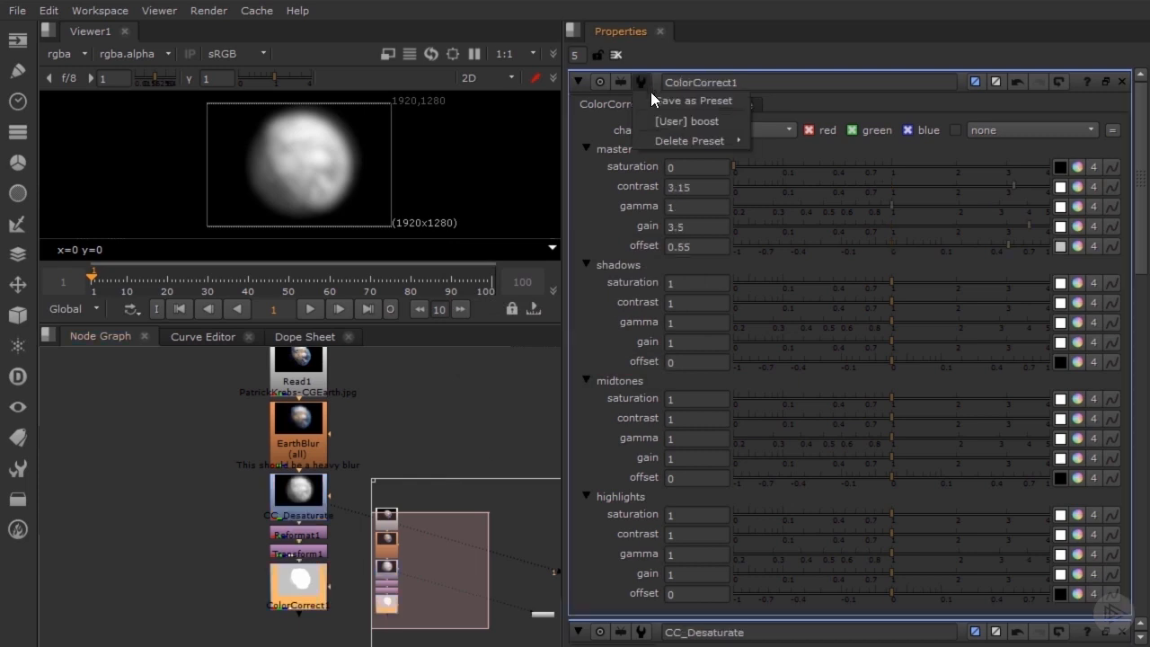
{"action": "left_click", "coordinate": [657, 119]}
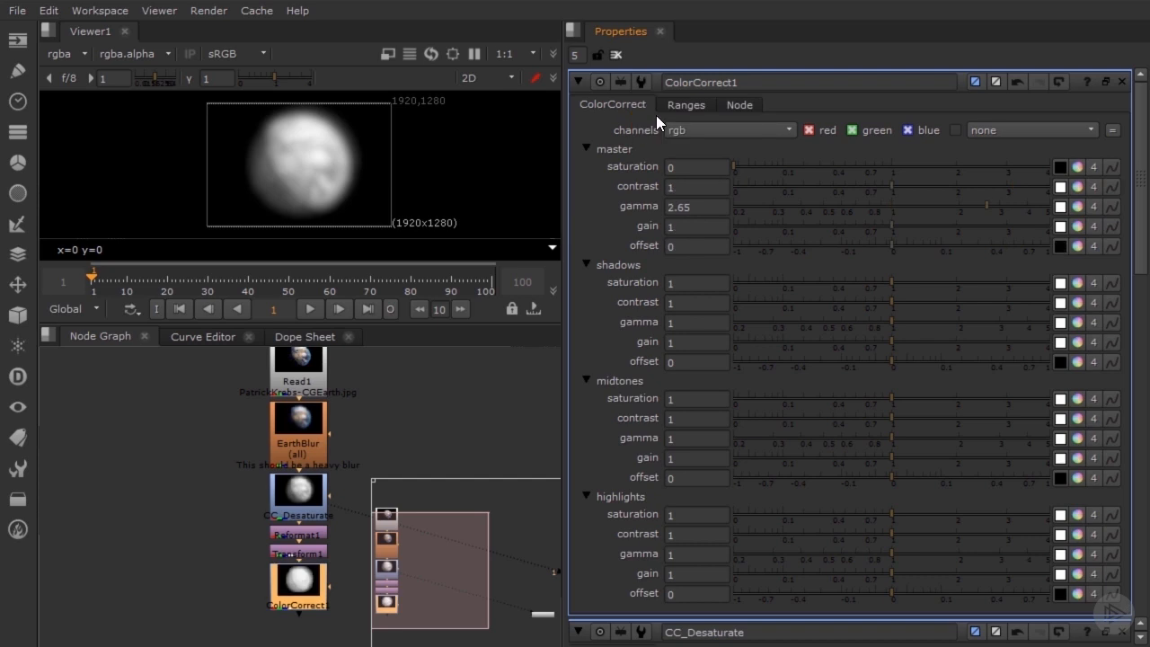